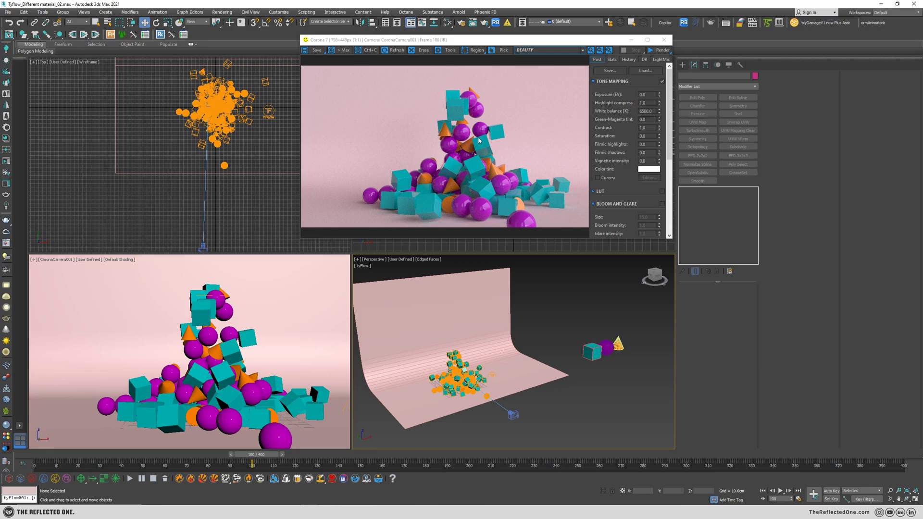
Render the tyFlow pile interactively in Corona and check its motion blur at frames 100, 101 and 81
{"action": "left_click", "coordinate": [659, 50]}
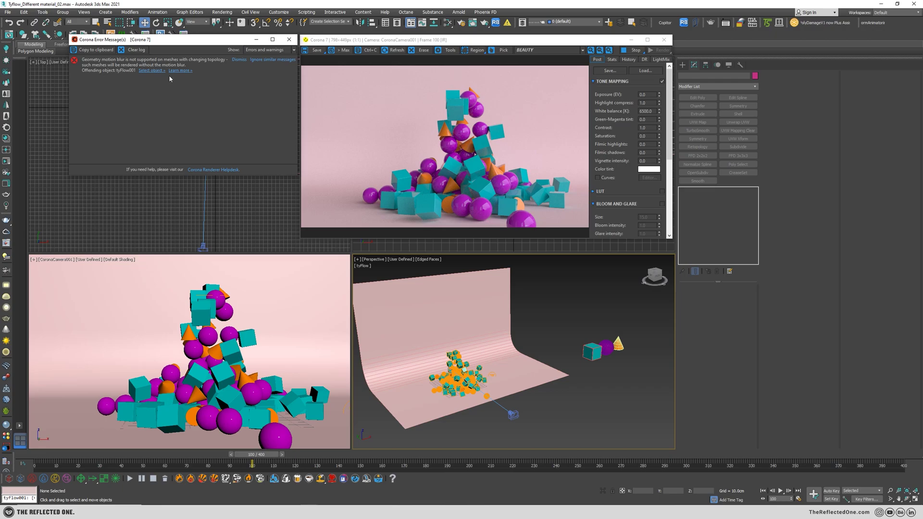
{"action": "mouse_move", "coordinate": [189, 65]}
{"action": "left_mouse_down"}
{"action": "mouse_move", "coordinate": [161, 65]}
{"action": "mouse_move", "coordinate": [192, 66]}
{"action": "left_mouse_up"}
{"action": "left_click", "coordinate": [193, 66]}
{"action": "left_click", "coordinate": [282, 454]}
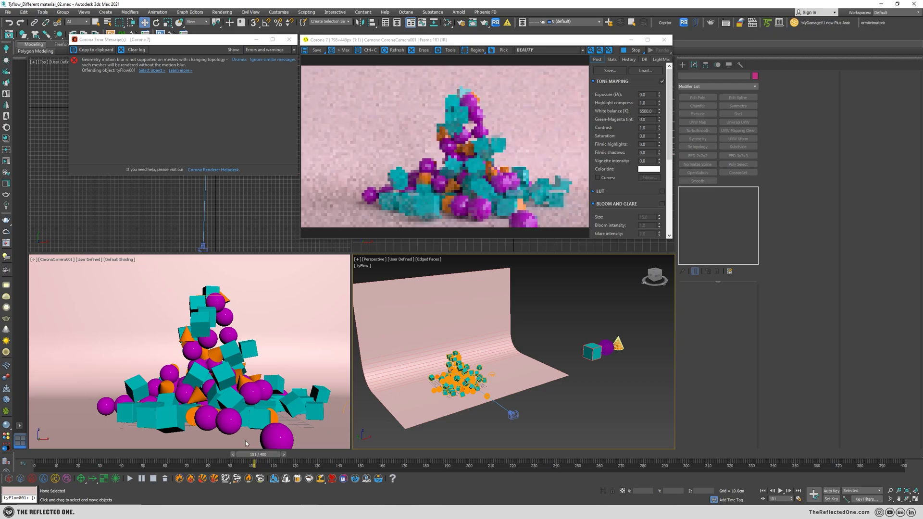
{"action": "scroll", "coordinate": [472, 108], "scroll_direction": "up", "scroll_amount": 2}
{"action": "scroll", "coordinate": [472, 109], "scroll_direction": "down", "scroll_amount": 2}
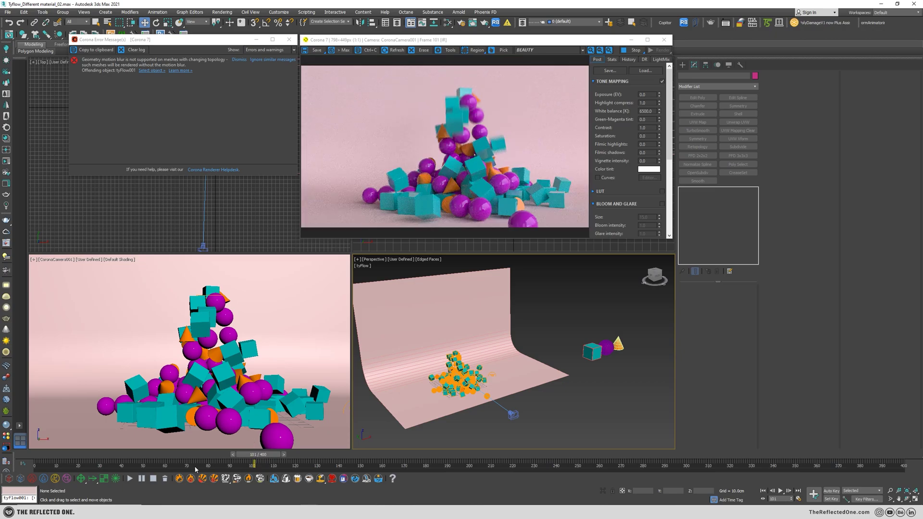
{"action": "left_click_drag", "start_coordinate": [254, 455], "coordinate": [211, 458]}
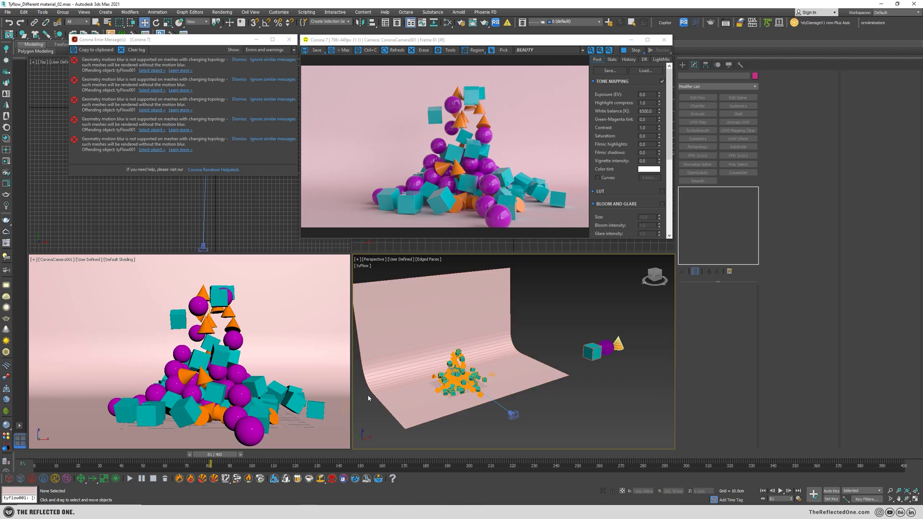
Switch to the untitled scene with the single sphere and return the timeline to frame 0
{"action": "left_click", "coordinate": [310, 511]}
{"action": "left_click", "coordinate": [285, 484]}
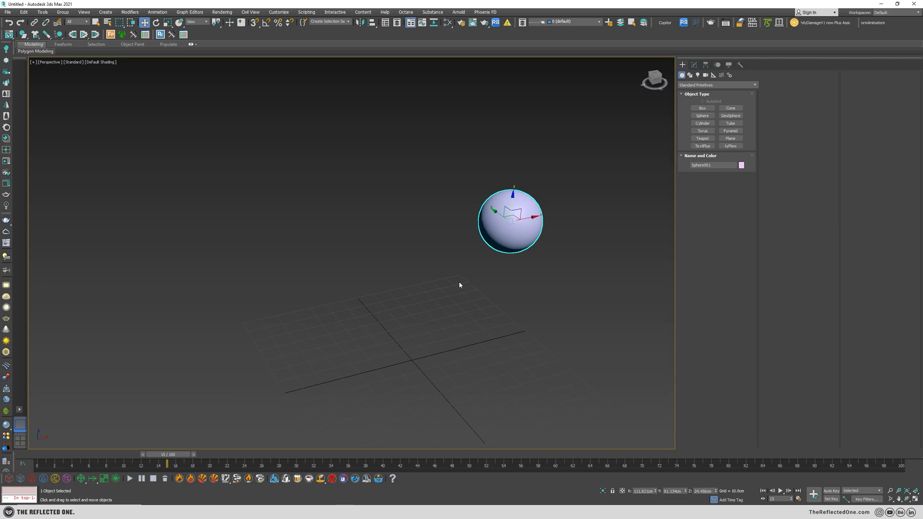
{"action": "left_click_drag", "start_coordinate": [158, 454], "coordinate": [36, 455]}
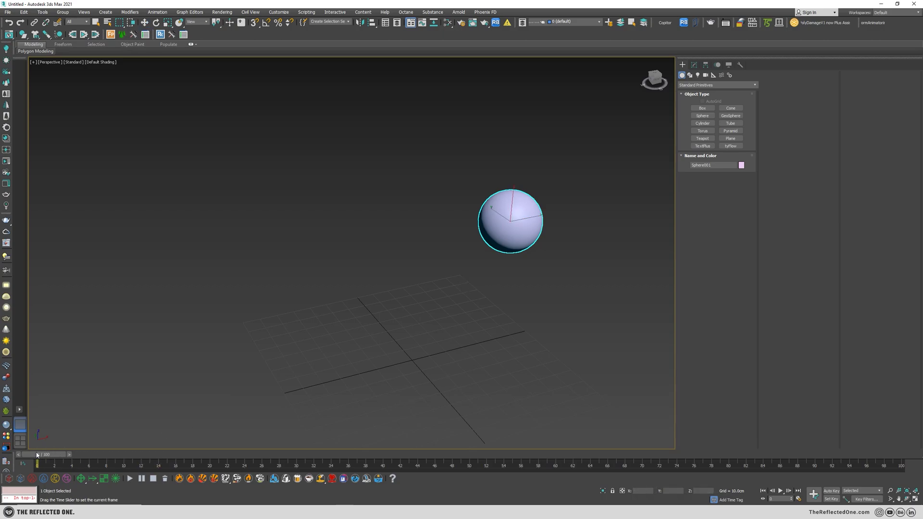
Animate the sphere with Auto Key, moving it along X to about -113 cm at frame 50
{"action": "left_click", "coordinate": [832, 491]}
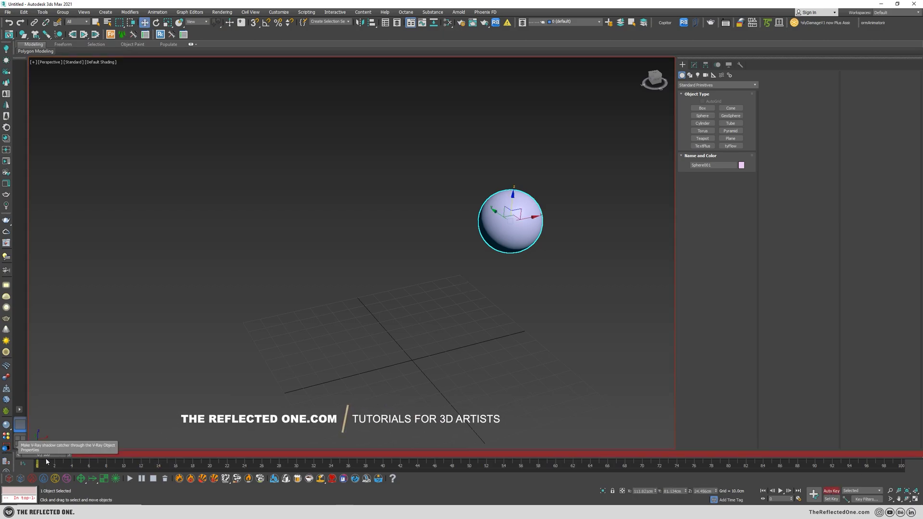
{"action": "left_click_drag", "start_coordinate": [44, 454], "coordinate": [480, 432]}
{"action": "key", "text": "w"}
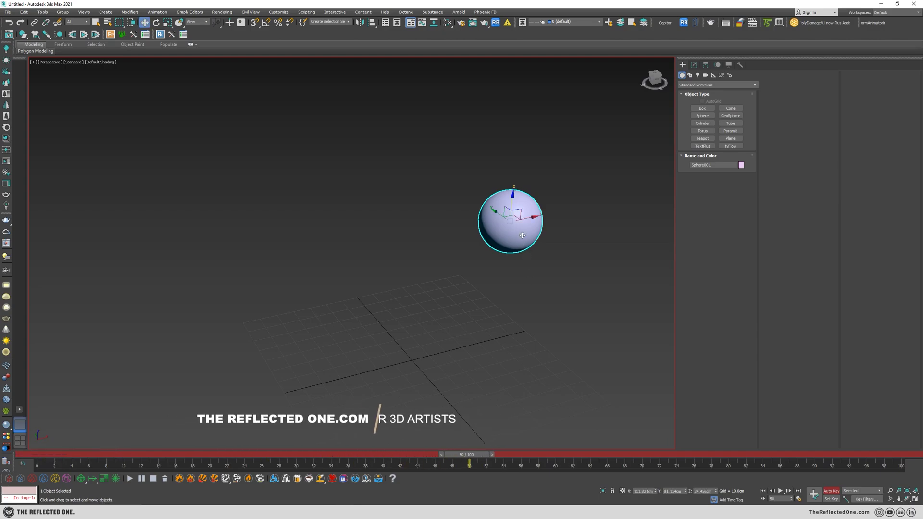
{"action": "left_click_drag", "start_coordinate": [528, 219], "coordinate": [173, 289]}
{"action": "left_click", "coordinate": [831, 491]}
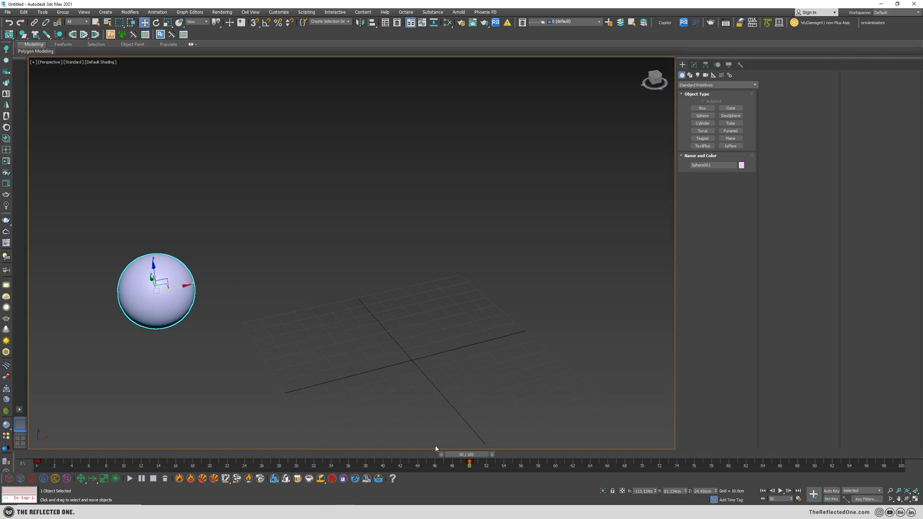
Play the sphere's animation from the start several times to judge its speed
{"action": "left_click", "coordinate": [64, 456]}
{"action": "key", "text": "/"}
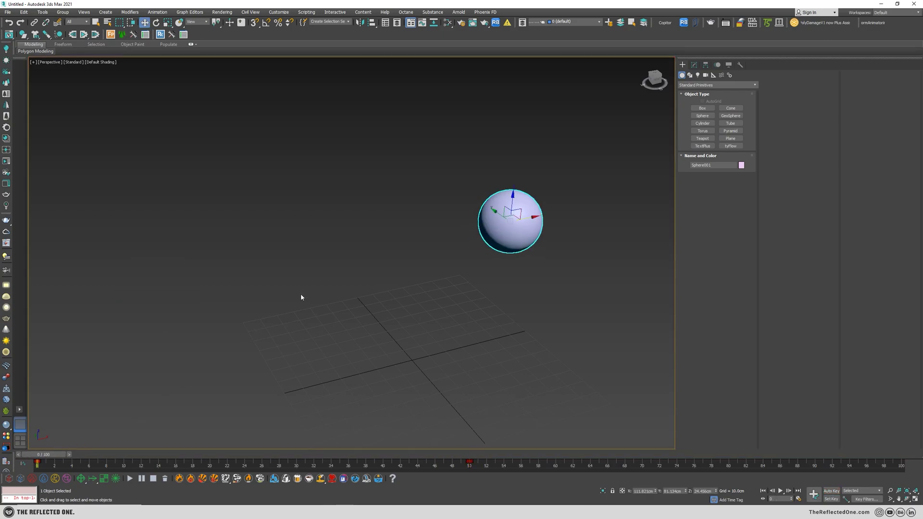
{"action": "key", "text": "/"}
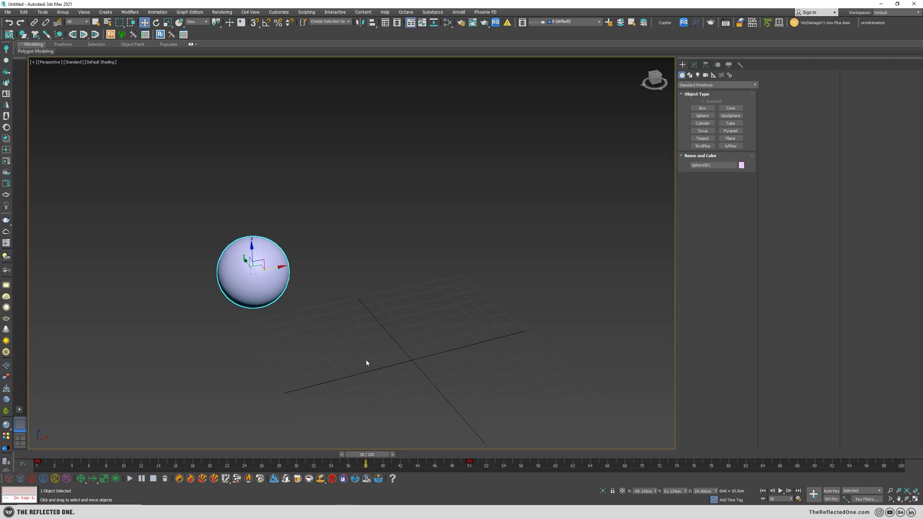
{"action": "key", "text": "Home"}
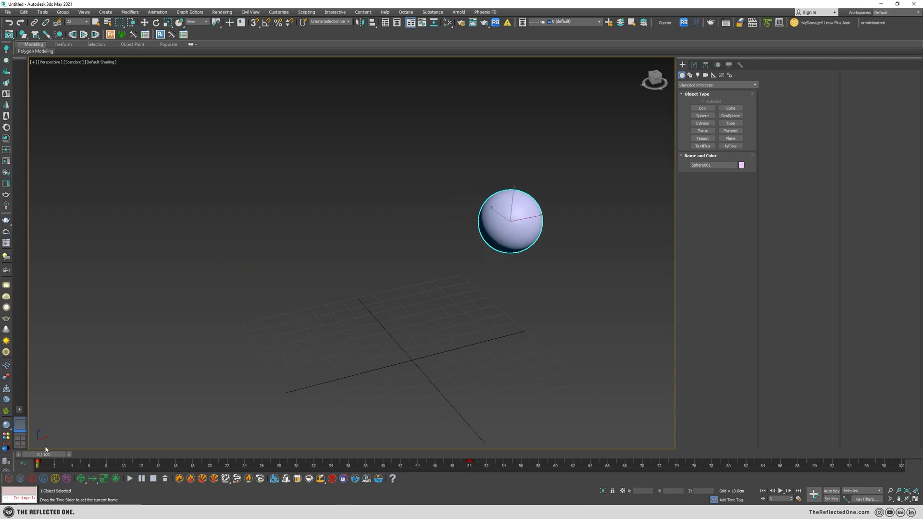
{"action": "key", "text": "/"}
{"action": "key", "text": "/"}
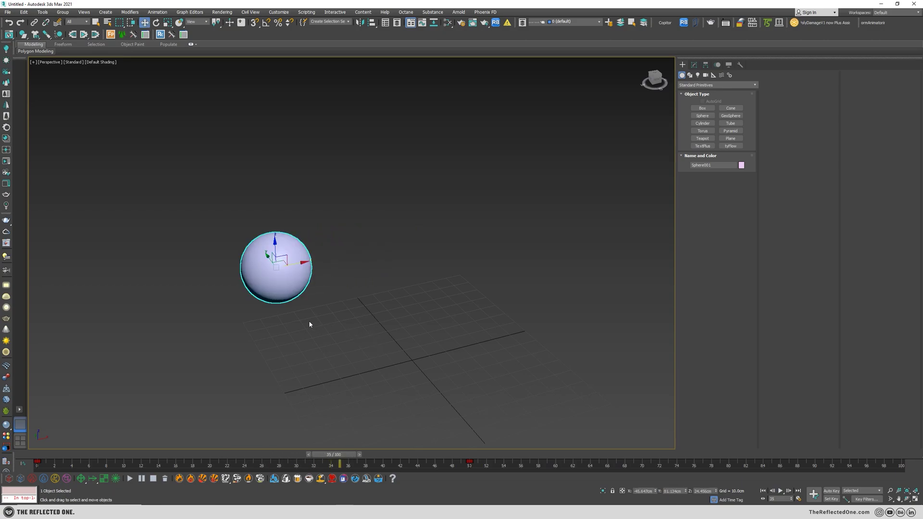
{"action": "left_click_drag", "start_coordinate": [339, 458], "coordinate": [99, 432]}
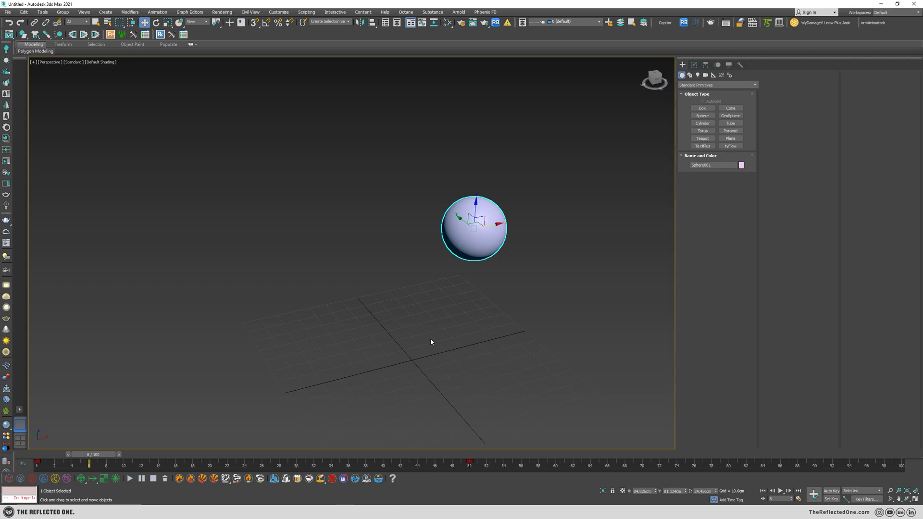
{"action": "key", "text": "slash"}
{"action": "key", "text": "slash"}
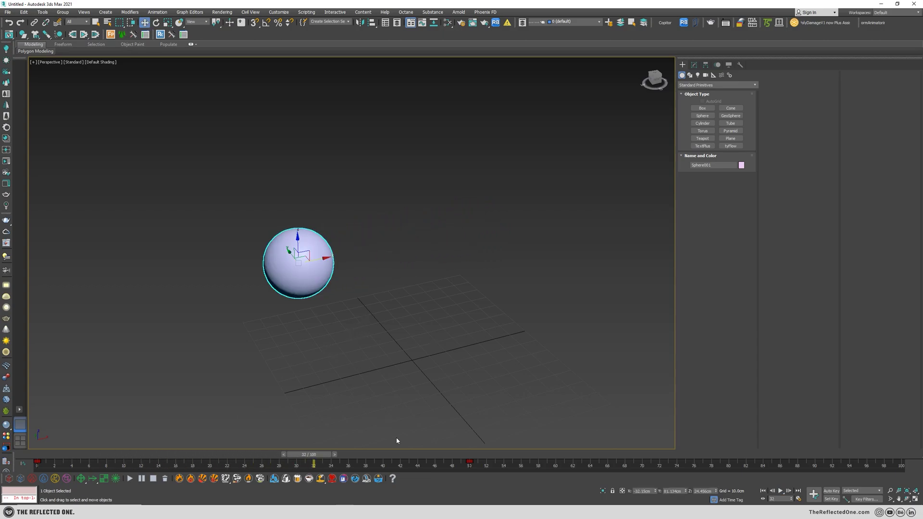
Move the sphere's end key to frame 12, preview the faster motion, and park the timeline at frame 6
{"action": "left_click_drag", "start_coordinate": [469, 461], "coordinate": [139, 463]}
{"action": "left_click_drag", "start_coordinate": [310, 456], "coordinate": [42, 456]}
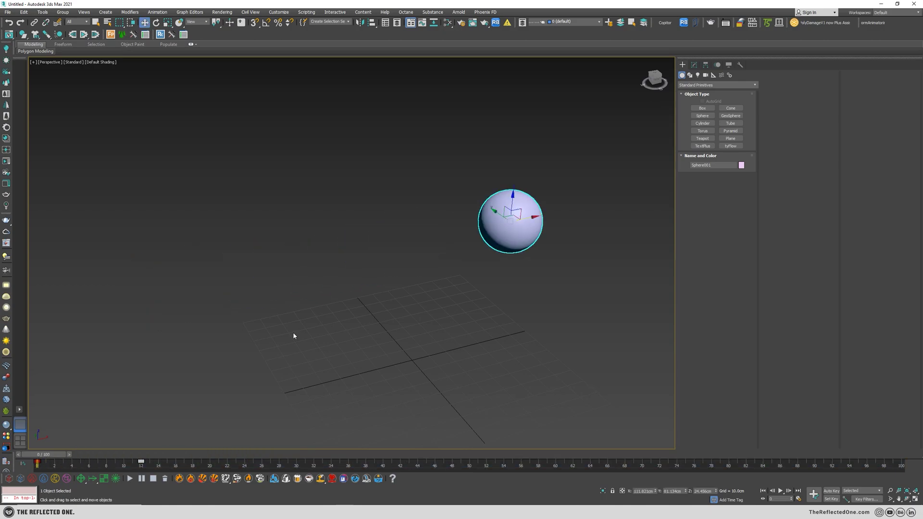
{"action": "key", "text": "slash"}
{"action": "key", "text": "slash"}
{"action": "left_click_drag", "start_coordinate": [136, 455], "coordinate": [95, 455]}
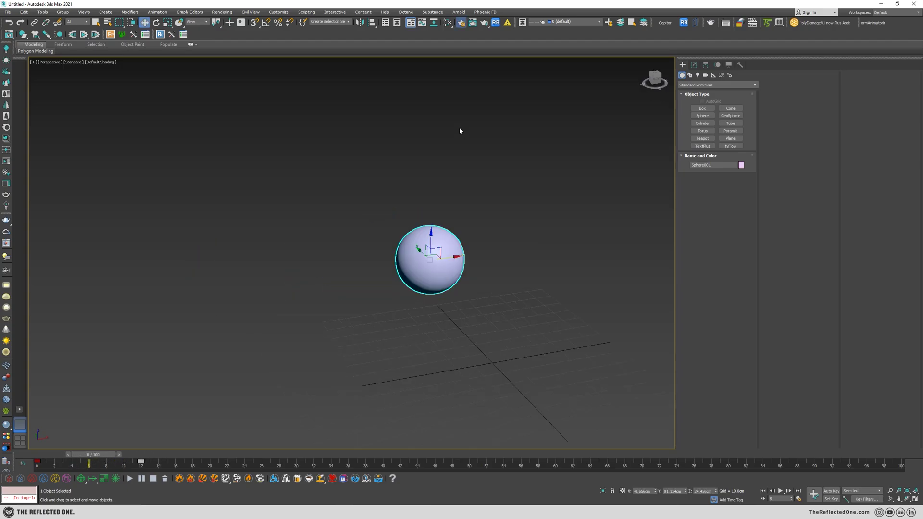
Open the Octane render settings and start a live Octane viewport render, arranging both windows around the enlarged sphere
{"action": "key", "text": "F10"}
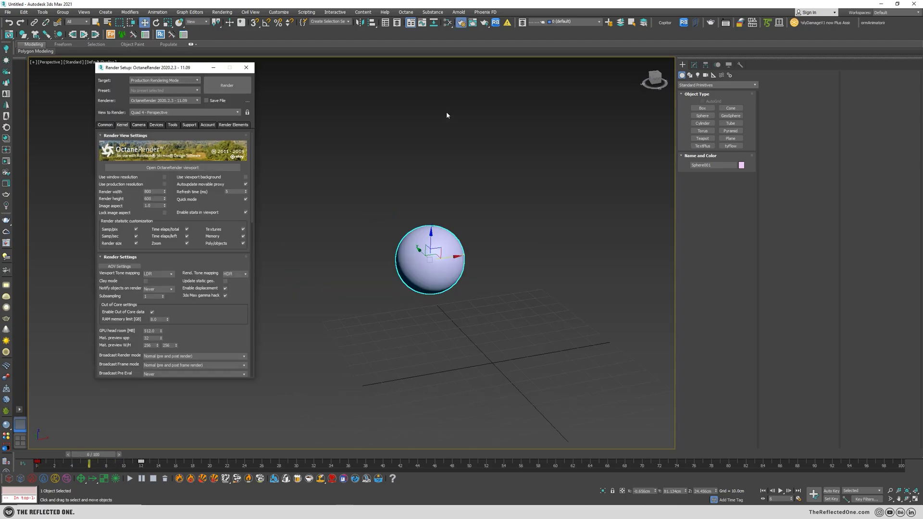
{"action": "key", "text": "shift+q"}
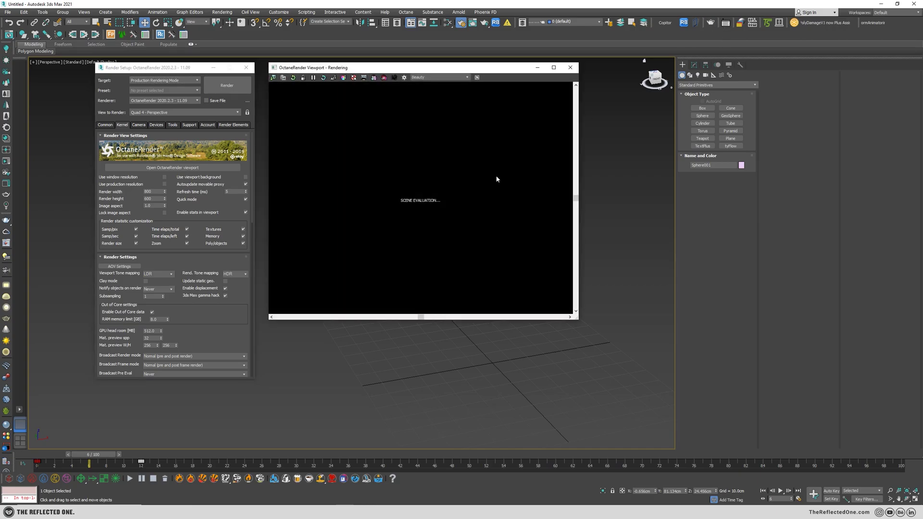
{"action": "left_click_drag", "start_coordinate": [464, 68], "coordinate": [733, 56]}
{"action": "middle_click_drag", "start_coordinate": [413, 236], "coordinate": [422, 260], "text": "alt"}
{"action": "scroll", "coordinate": [390, 266], "scroll_direction": "up", "scroll_amount": 5}
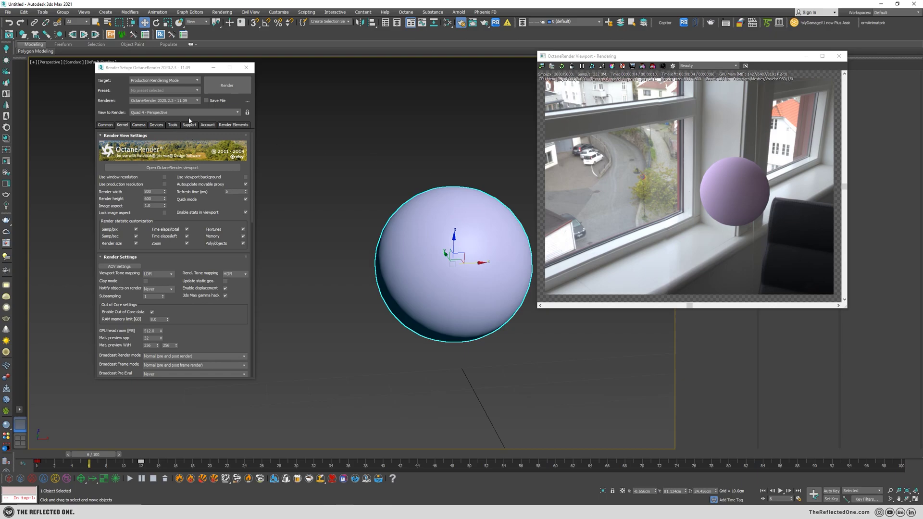
{"action": "left_click_drag", "start_coordinate": [190, 67], "coordinate": [200, 69]}
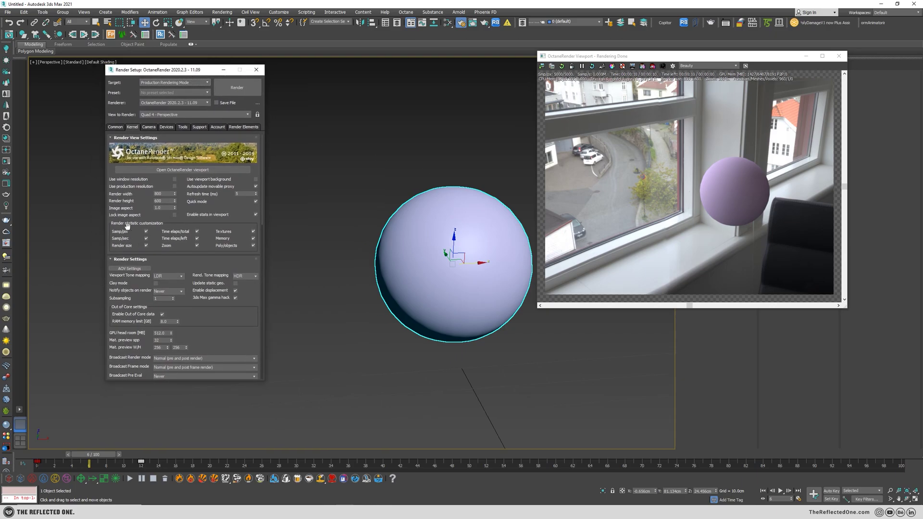
Enable motion blur in the Octane renderer's camera settings
{"action": "left_click_drag", "start_coordinate": [126, 356], "coordinate": [126, 281]}
{"action": "left_click", "coordinate": [149, 127]}
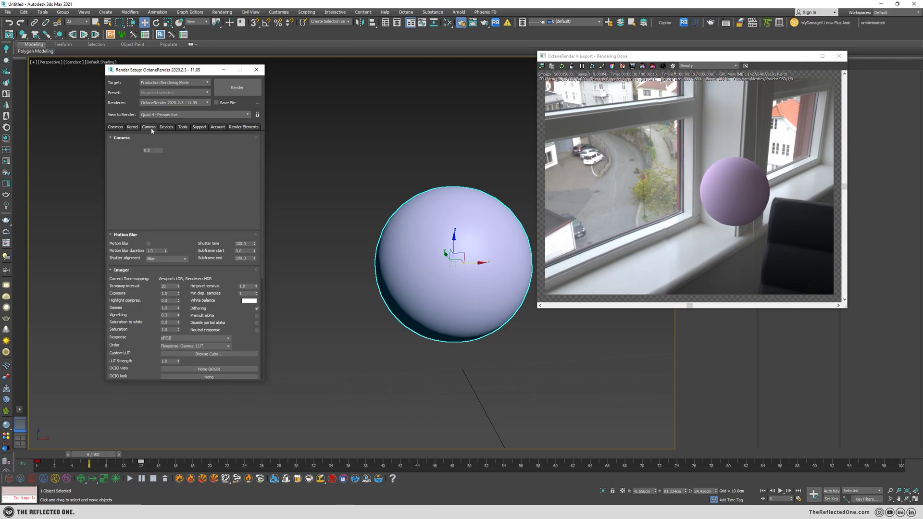
{"action": "left_click", "coordinate": [149, 244]}
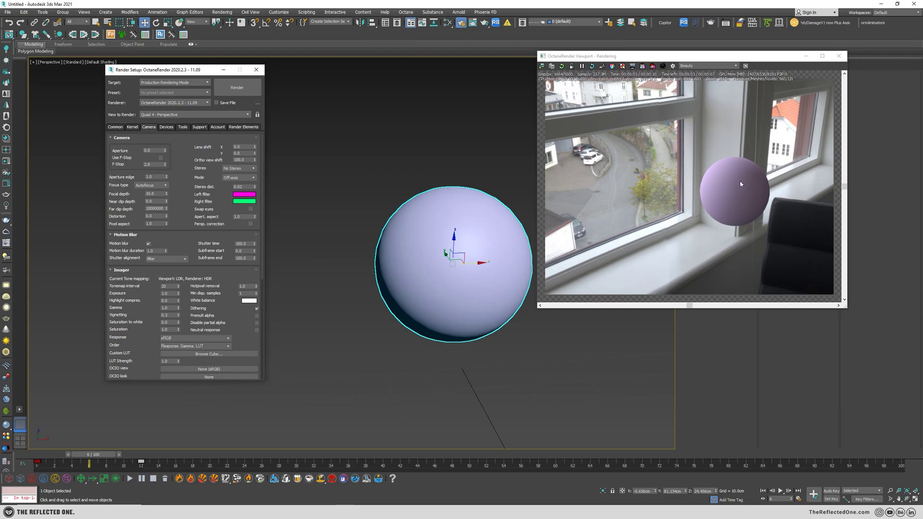
Enable object motion blur for the sphere in its Octane object properties
{"action": "right_click", "coordinate": [446, 231]}
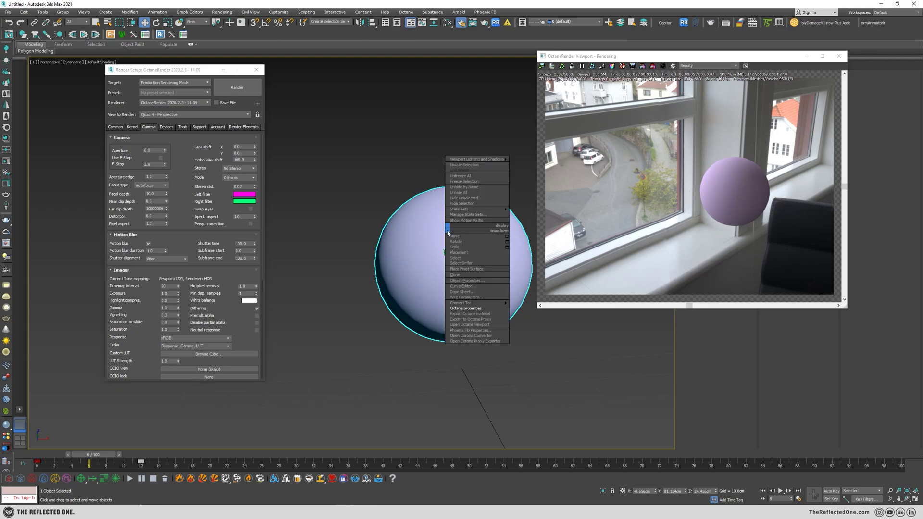
{"action": "left_click", "coordinate": [469, 309]}
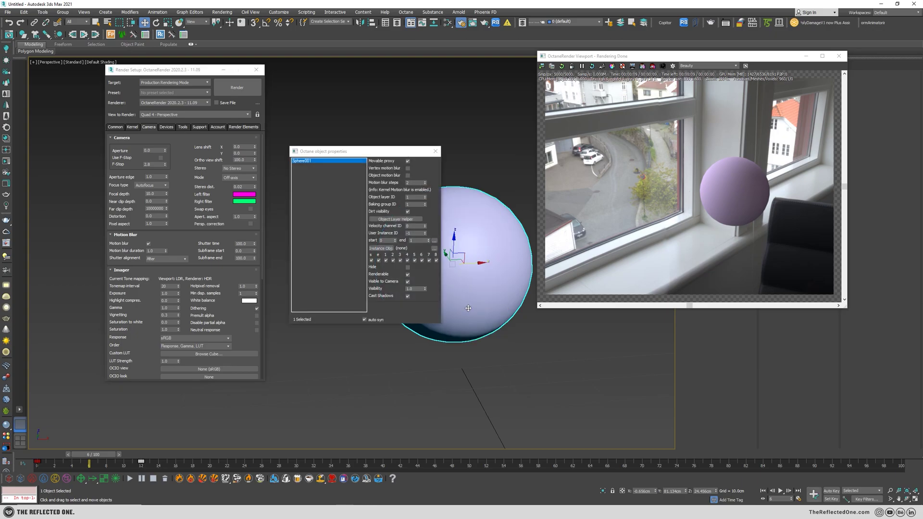
{"action": "left_click", "coordinate": [408, 175]}
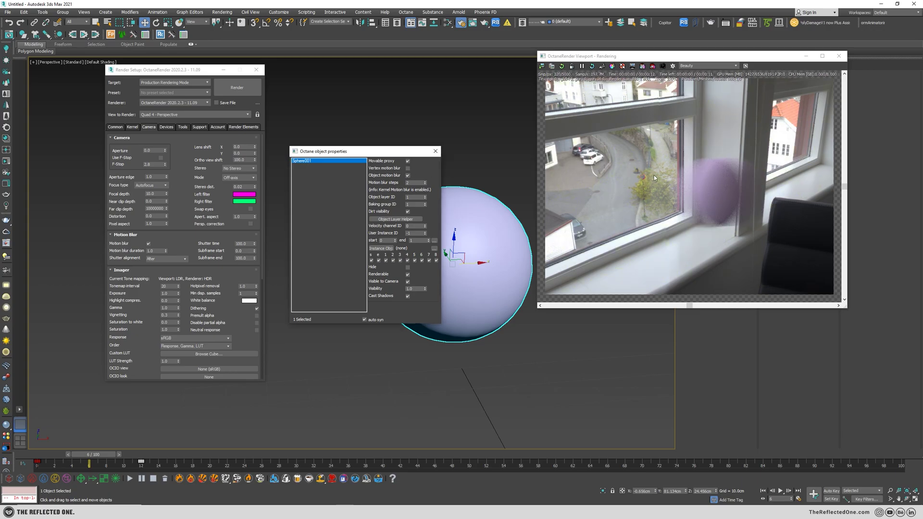
{"action": "left_click", "coordinate": [435, 152]}
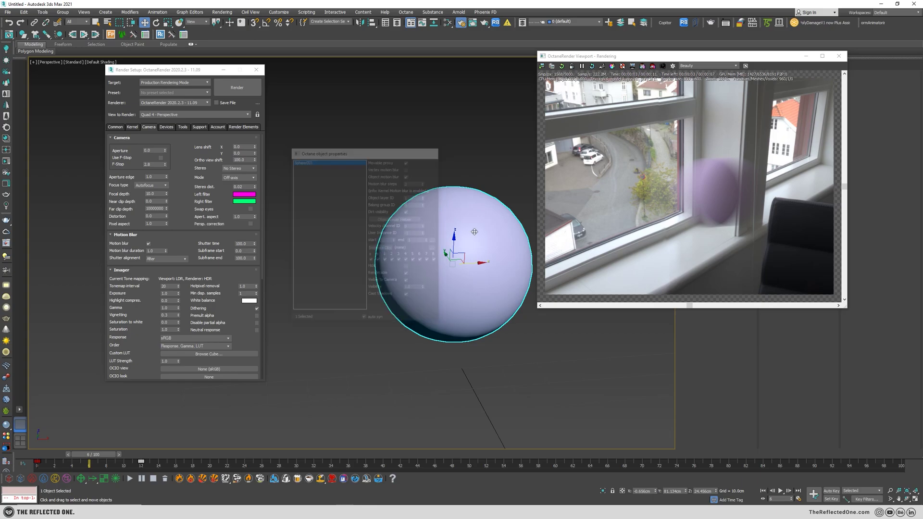
Close the render settings, move the live render window clear of the sphere, and zoom the perspective view out
{"action": "scroll", "coordinate": [450, 256], "scroll_direction": "down", "scroll_amount": 2}
{"action": "scroll", "coordinate": [454, 256], "scroll_direction": "up", "scroll_amount": 2}
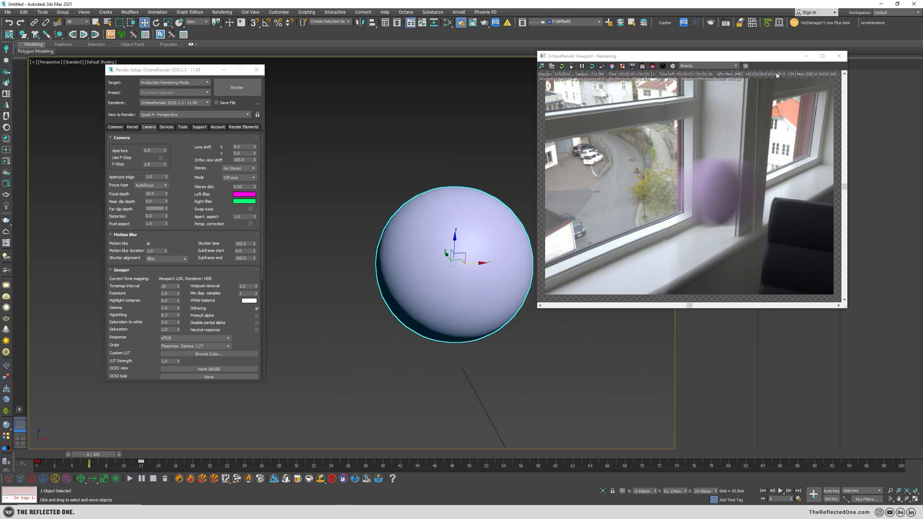
{"action": "left_click_drag", "start_coordinate": [662, 56], "coordinate": [416, 93]}
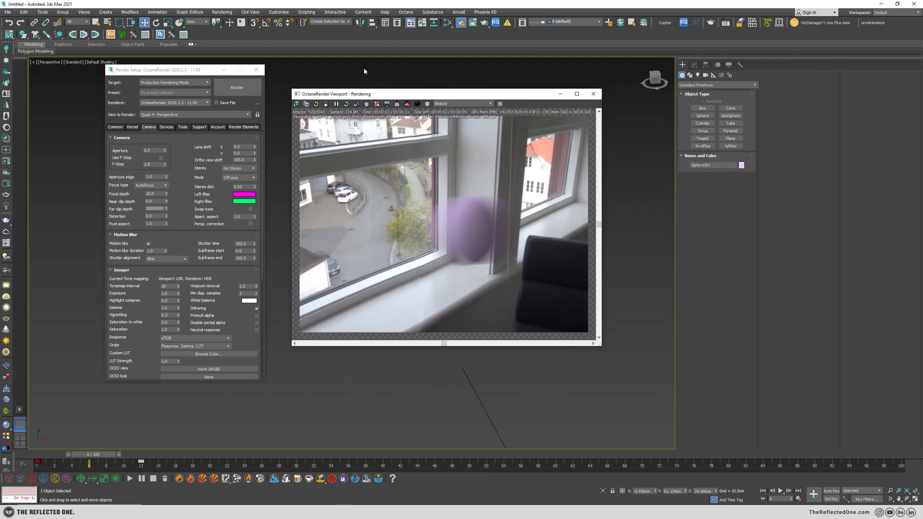
{"action": "left_click", "coordinate": [256, 70]}
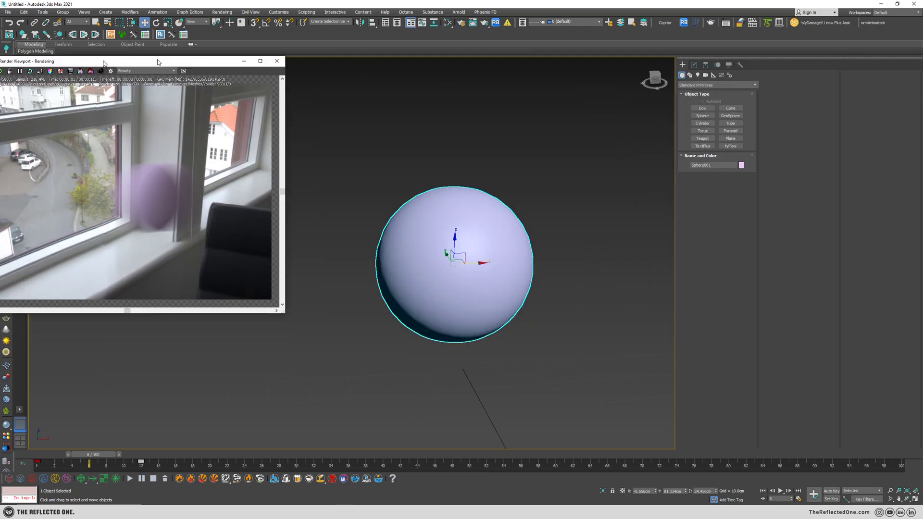
{"action": "left_click_drag", "start_coordinate": [158, 62], "coordinate": [220, 67]}
{"action": "scroll", "coordinate": [457, 275], "scroll_direction": "down", "scroll_amount": 5}
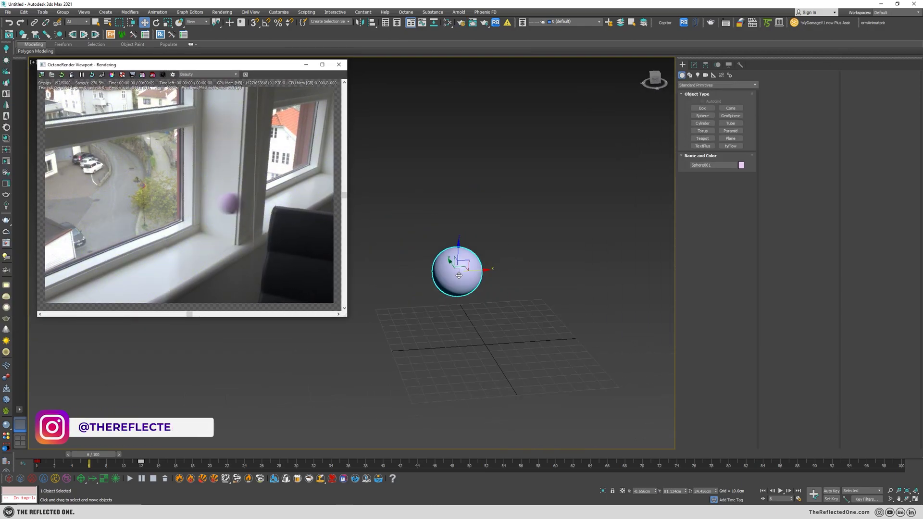
Create a target Octane camera aimed at the sphere in the top view, using the four-viewport layout
{"action": "left_click", "coordinate": [705, 75]}
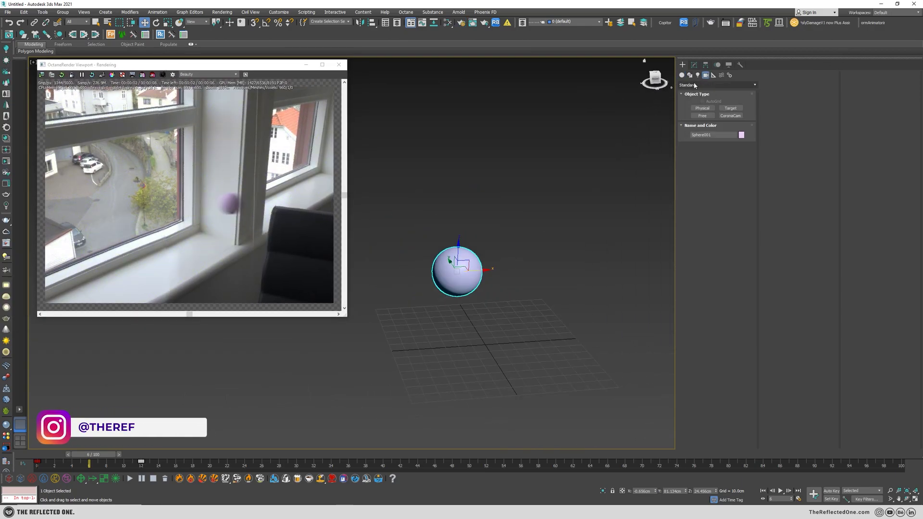
{"action": "left_click", "coordinate": [693, 85]}
{"action": "left_click", "coordinate": [687, 98]}
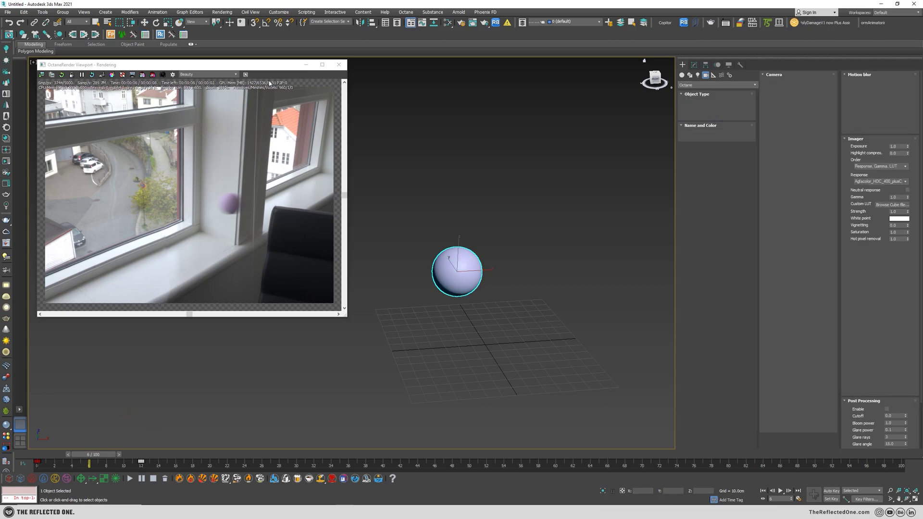
{"action": "left_click_drag", "start_coordinate": [262, 65], "coordinate": [232, 231]}
{"action": "key", "text": "alt+w"}
{"action": "scroll", "coordinate": [184, 208], "scroll_direction": "down", "scroll_amount": 2}
{"action": "middle_click_drag", "start_coordinate": [187, 174], "coordinate": [198, 125]}
{"action": "left_click_drag", "start_coordinate": [198, 196], "coordinate": [199, 61]}
Look through the new Octane camera in a separate viewport and frame the sphere in it
{"action": "middle_click", "coordinate": [517, 111]}
{"action": "key", "text": "c"}
{"action": "middle_click_drag", "start_coordinate": [472, 121], "coordinate": [477, 157]}
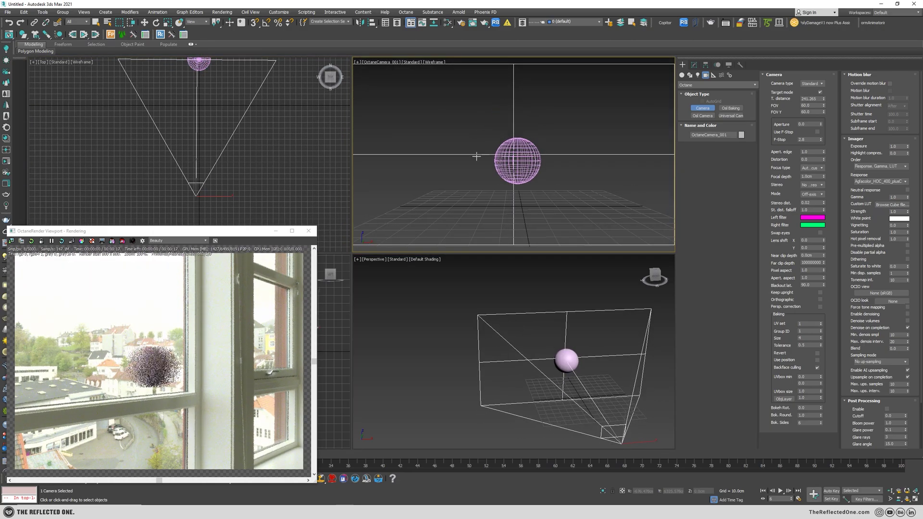
{"action": "left_click_drag", "start_coordinate": [203, 231], "coordinate": [237, 79]}
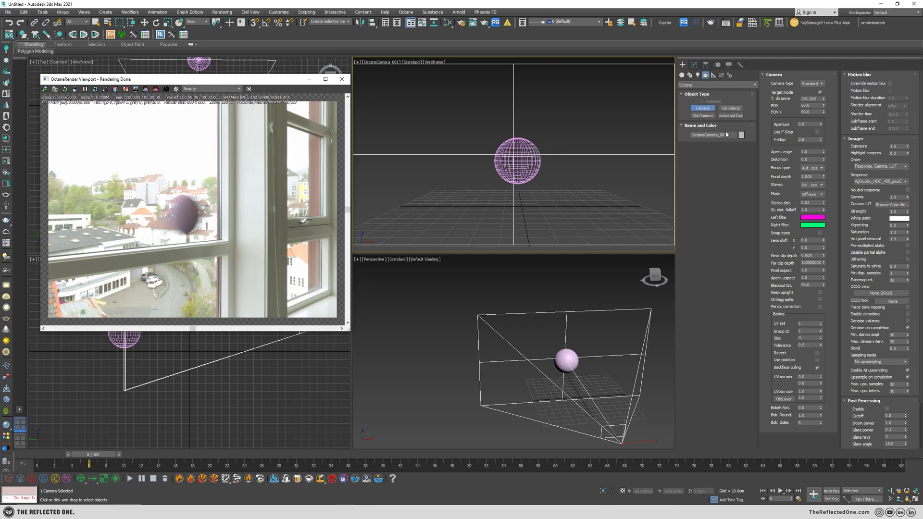
Enable Override motion blur on the Octane camera, comparing its settings with the renderer's own motion blur options
{"action": "left_click", "coordinate": [463, 23]}
{"action": "left_click", "coordinate": [889, 83]}
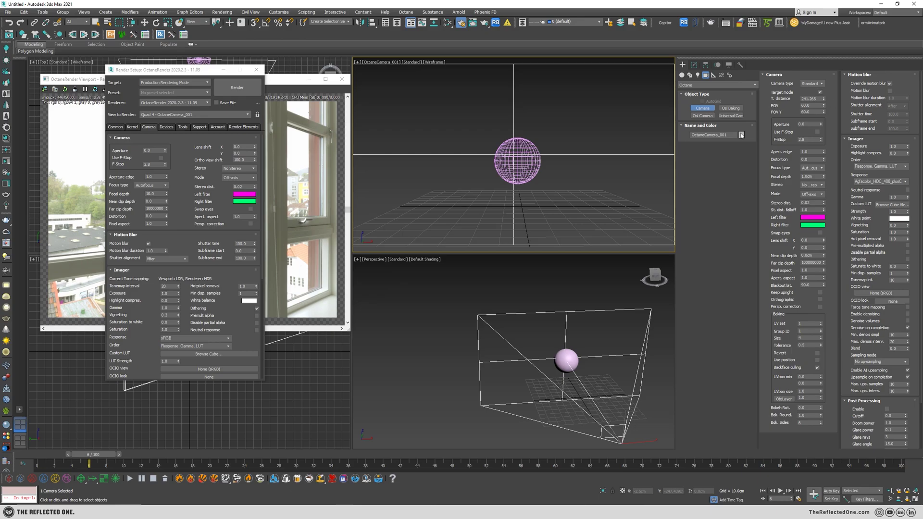
{"action": "left_click_drag", "start_coordinate": [196, 73], "coordinate": [380, 79]}
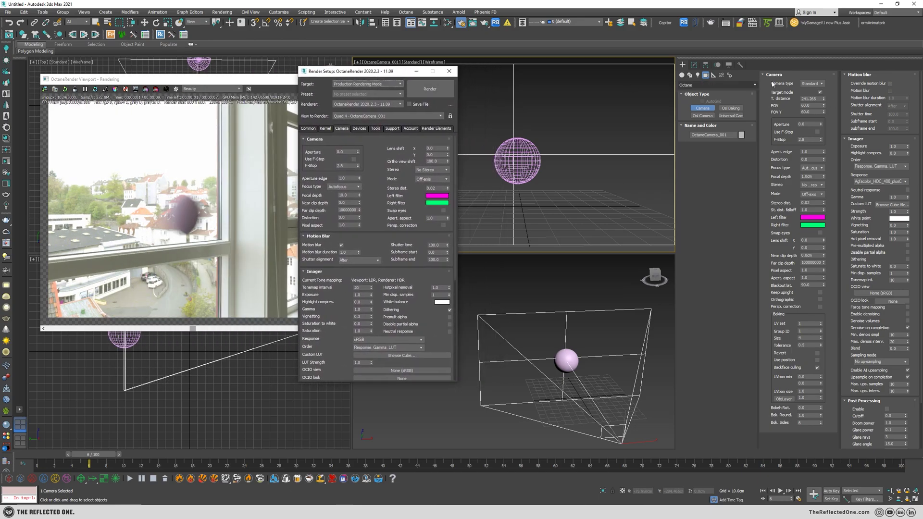
{"action": "left_click", "coordinate": [889, 83]}
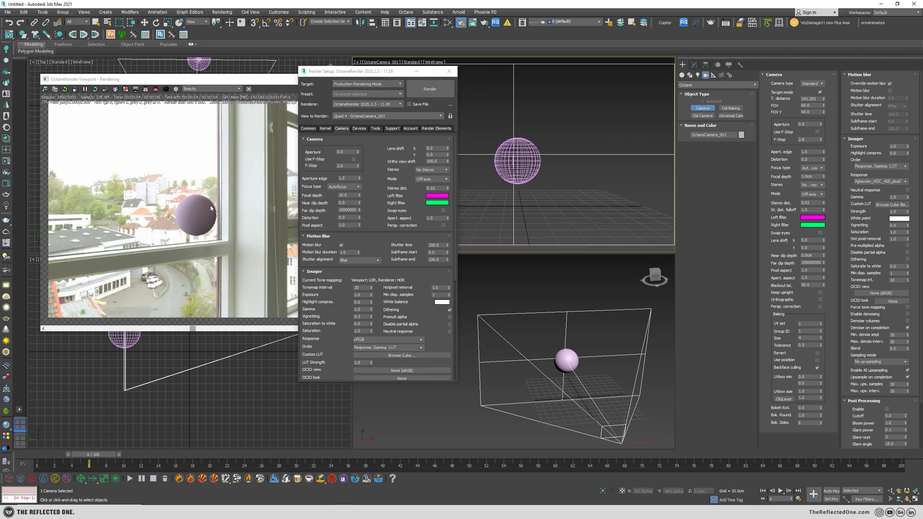
Turn on Motion blur for the Octane camera, toggling Override motion blur off and on to compare the camera and perspective renders
{"action": "left_click", "coordinate": [890, 91]}
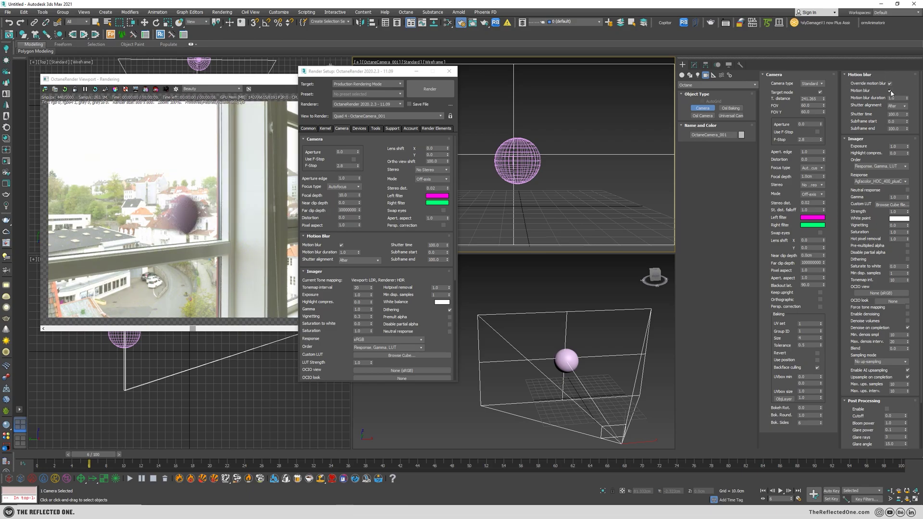
{"action": "left_click", "coordinate": [890, 84]}
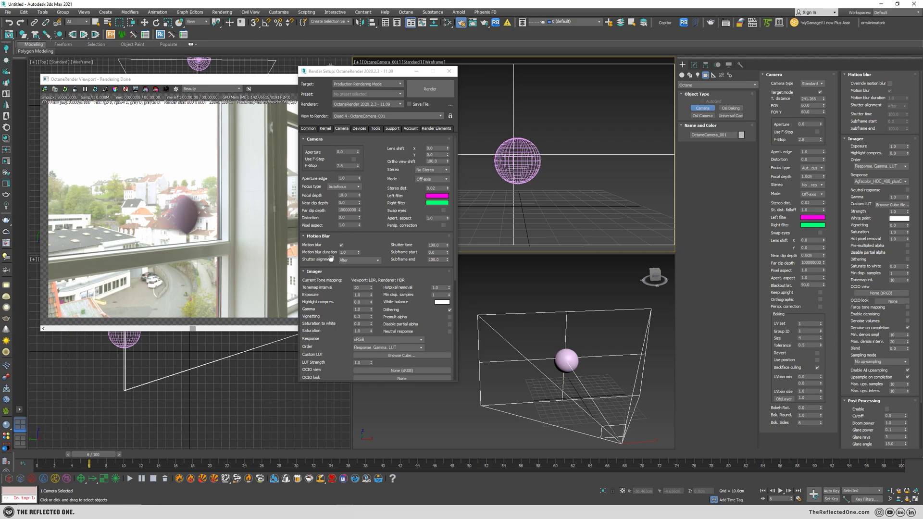
{"action": "right_click", "coordinate": [575, 319]}
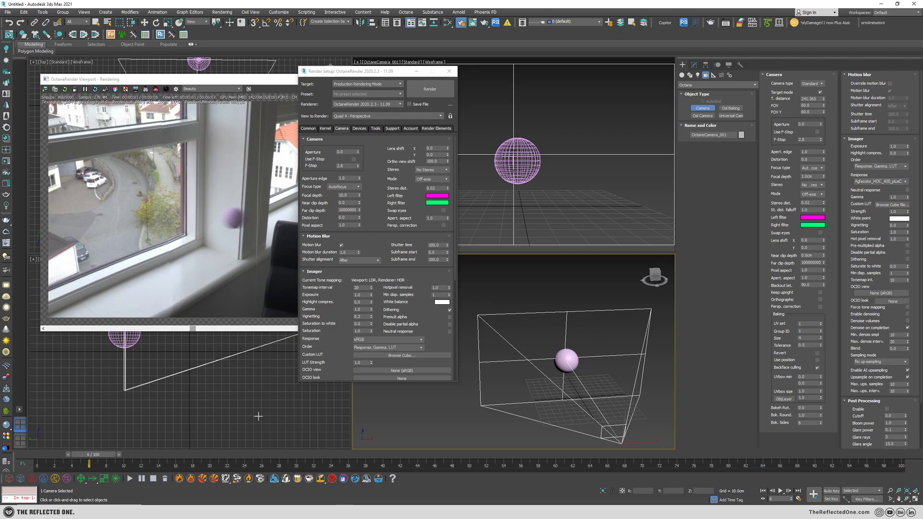
{"action": "right_click", "coordinate": [552, 169]}
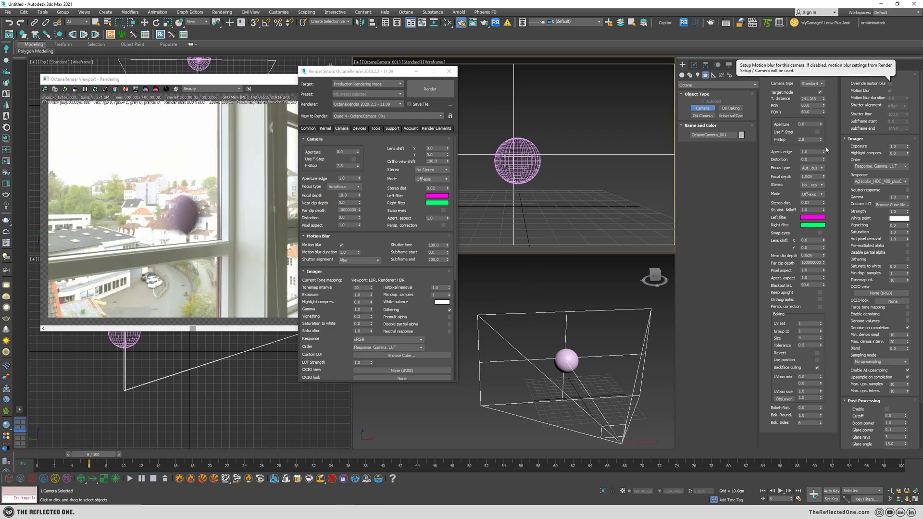
{"action": "left_click", "coordinate": [889, 84]}
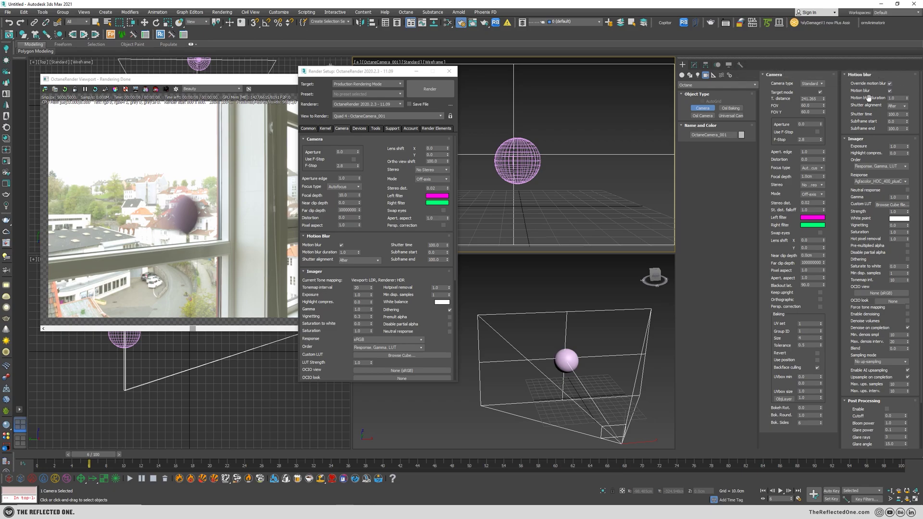
Try motion blur durations of 2 and 0.1 on the Octane camera to compare the sphere's blur
{"action": "left_click", "coordinate": [896, 98]}
{"action": "type", "text": "2"}
{"action": "key", "text": "Return"}
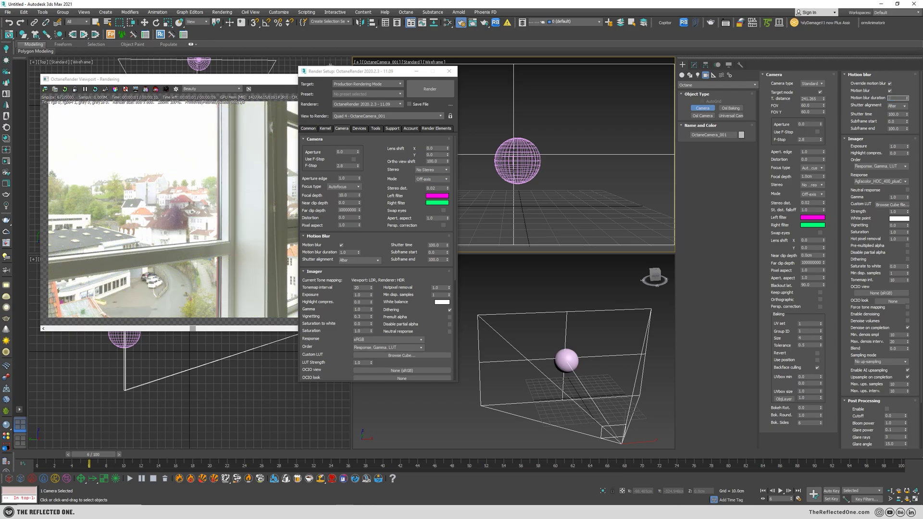
{"action": "type", "text": "0.1"}
{"action": "key", "text": "Return"}
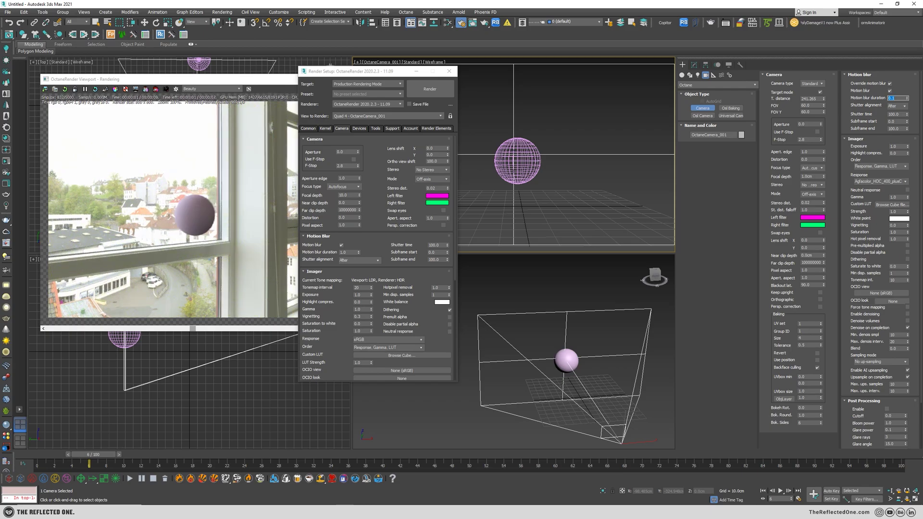
Dolly the Octane camera closer to the sphere, then select the camera and set its motion blur duration to 1.0
{"action": "left_click", "coordinate": [890, 490]}
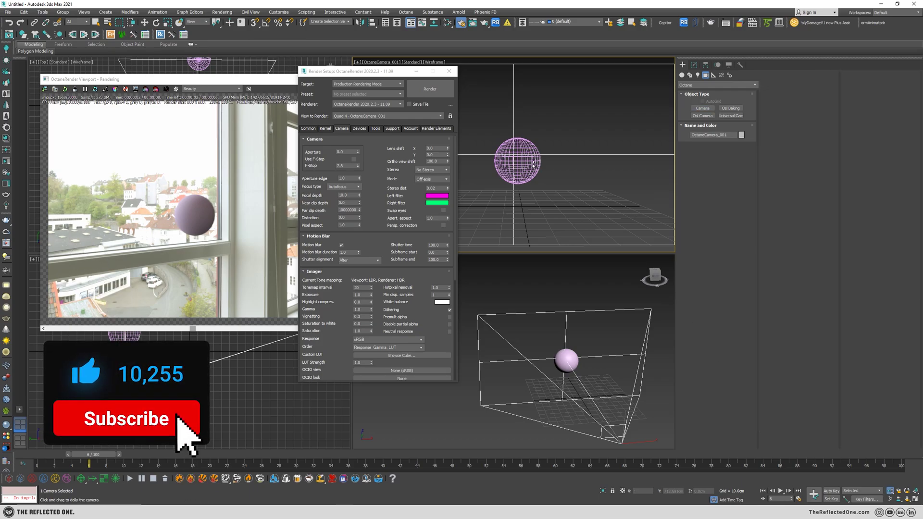
{"action": "left_click_drag", "start_coordinate": [534, 165], "coordinate": [533, 128]}
{"action": "left_click", "coordinate": [389, 62]}
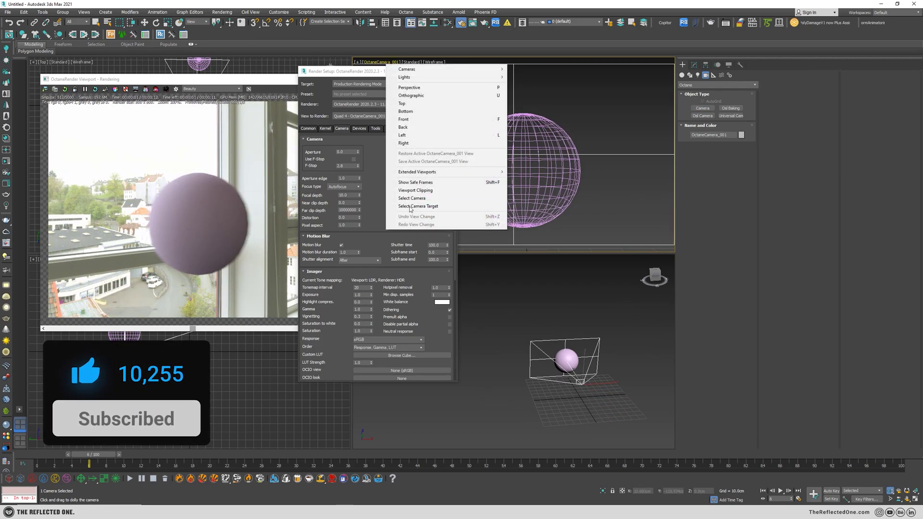
{"action": "left_click", "coordinate": [418, 199]}
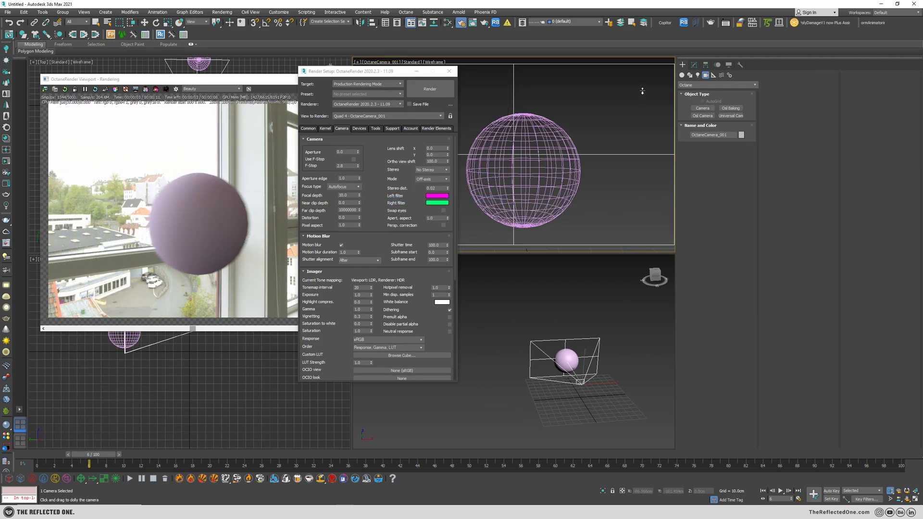
{"action": "left_click", "coordinate": [693, 65]}
{"action": "left_click", "coordinate": [812, 98]}
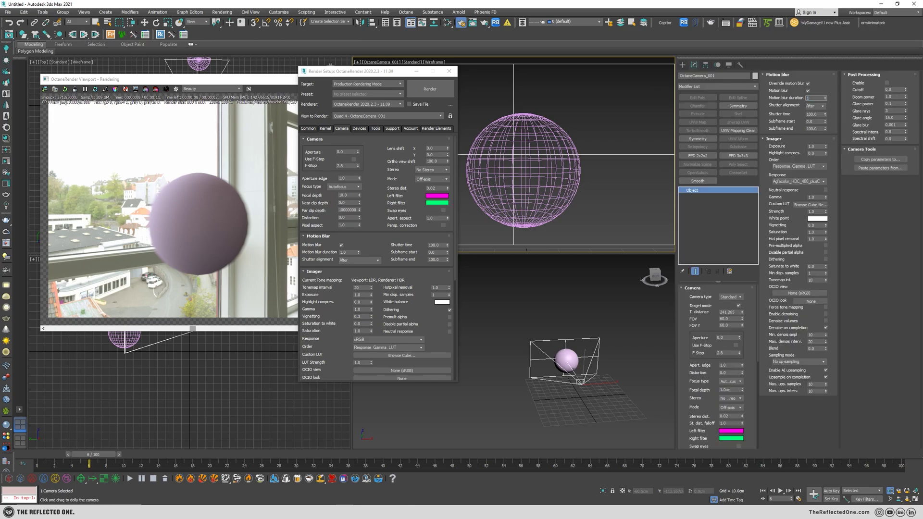
{"action": "type", "text": "2"}
{"action": "key", "text": "Return"}
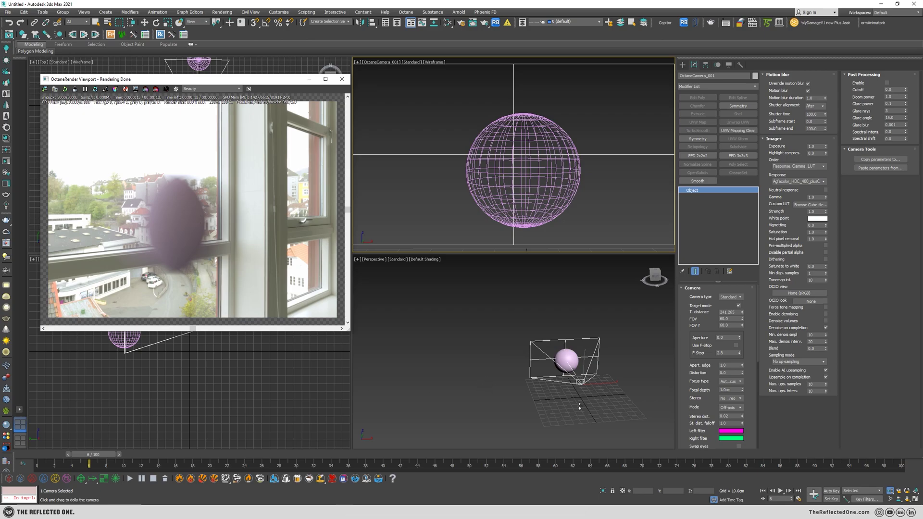
Lock the live render to the Octane camera view and move the render window up off the sphere's top view
{"action": "right_click", "coordinate": [582, 342]}
{"action": "right_click", "coordinate": [536, 154]}
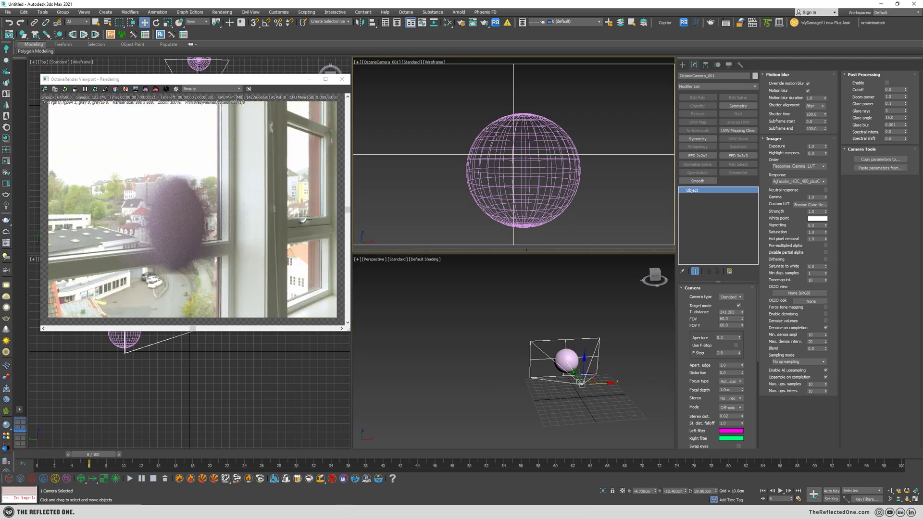
{"action": "left_click", "coordinate": [166, 90]}
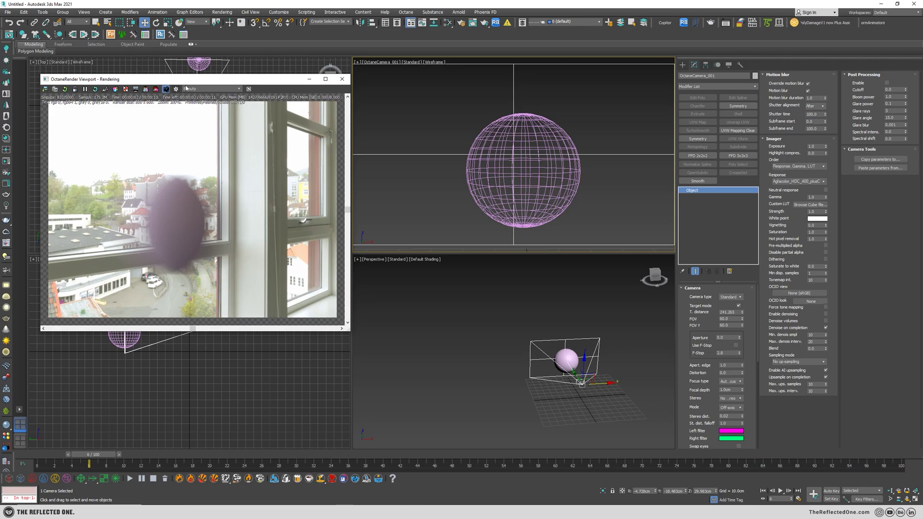
{"action": "left_click_drag", "start_coordinate": [202, 80], "coordinate": [205, 63]}
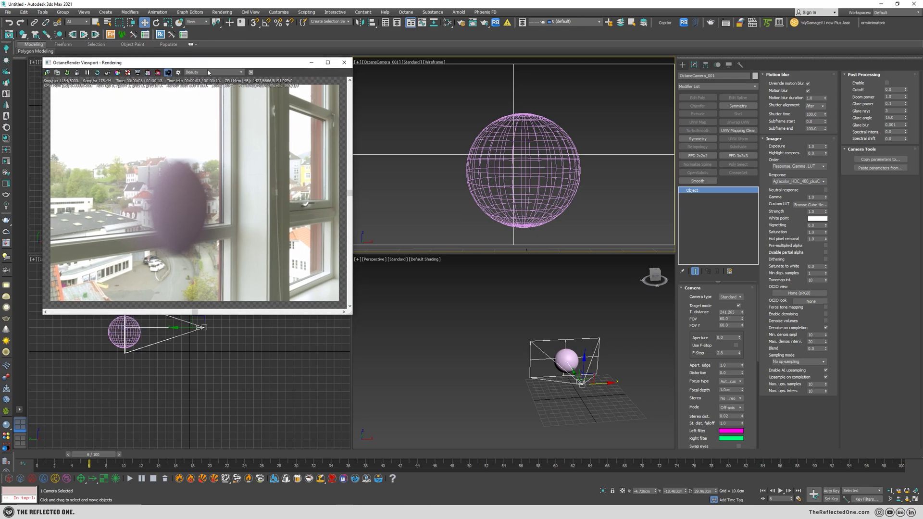
Select the sphere, play its animation to review the motion speed, and return the timeline to frame 6
{"action": "left_click", "coordinate": [567, 358]}
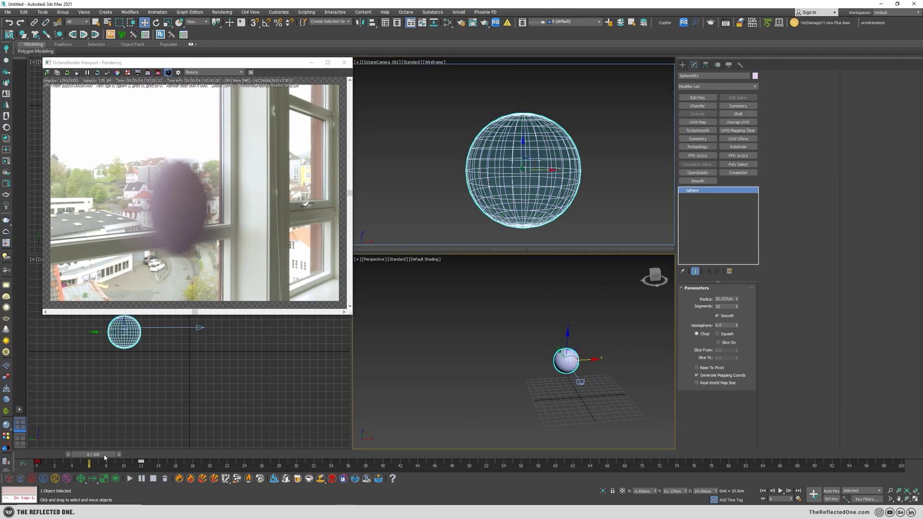
{"action": "left_click_drag", "start_coordinate": [105, 457], "coordinate": [54, 455]}
{"action": "key", "text": "slash"}
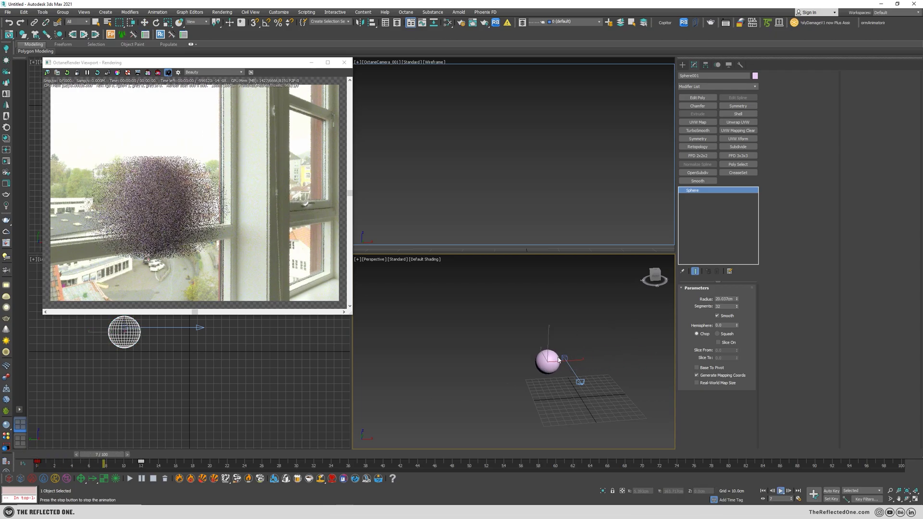
{"action": "key", "text": "slash"}
{"action": "left_click_drag", "start_coordinate": [142, 458], "coordinate": [113, 455]}
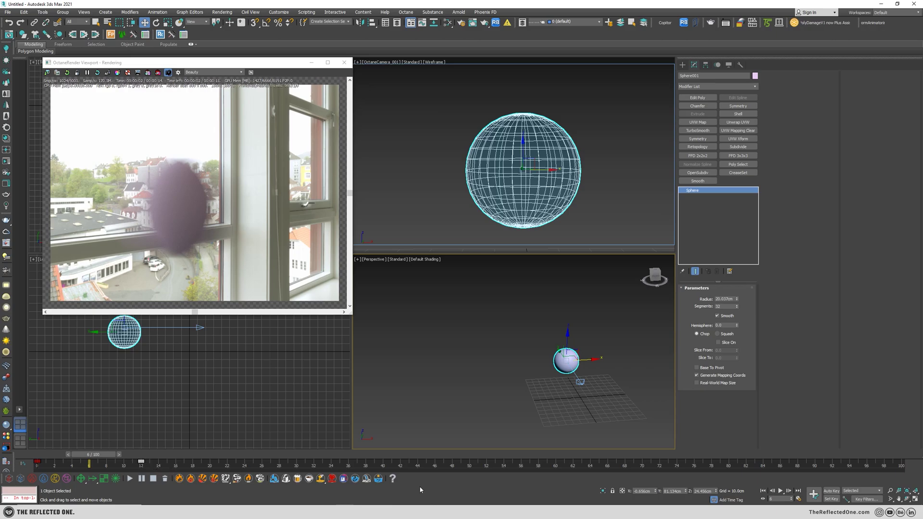
Extend the animation range to an end time of 200 frames in the time configuration
{"action": "left_click", "coordinate": [799, 499]}
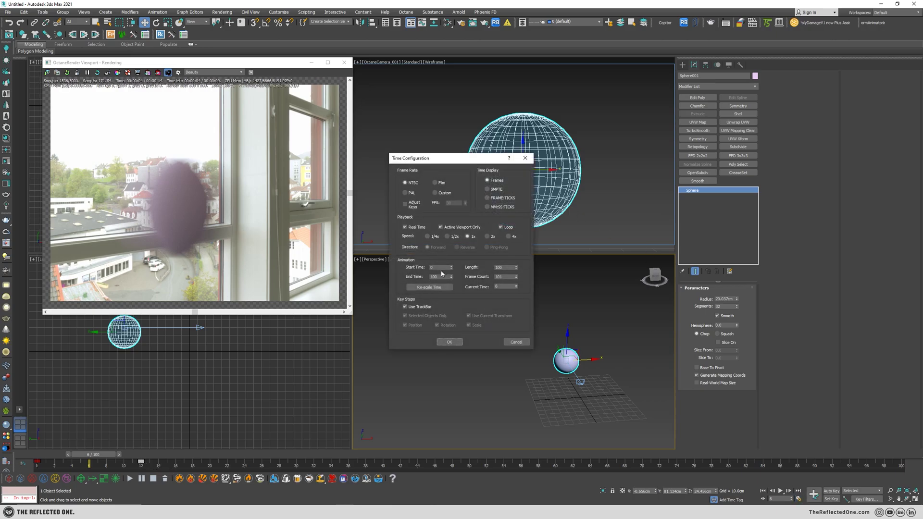
{"action": "left_click", "coordinate": [440, 277]}
{"action": "type", "text": "200"}
{"action": "key", "text": "Return"}
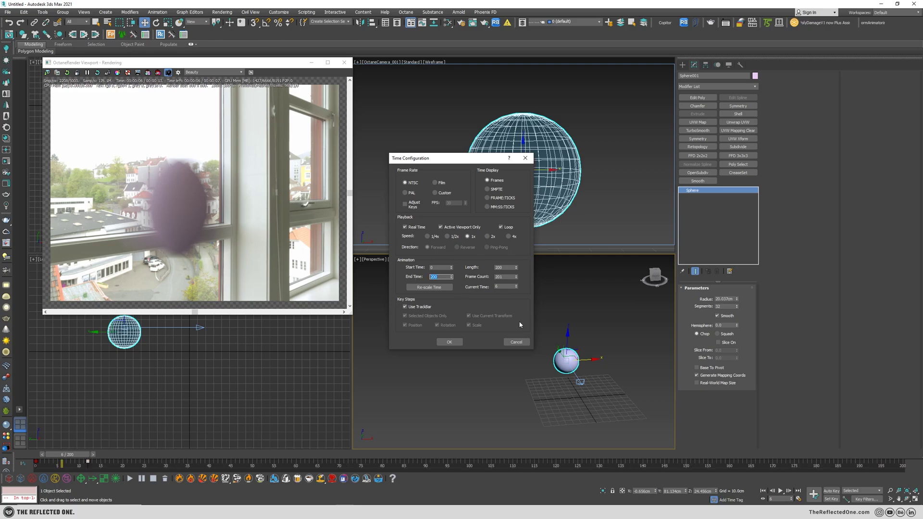
{"action": "left_click", "coordinate": [449, 342]}
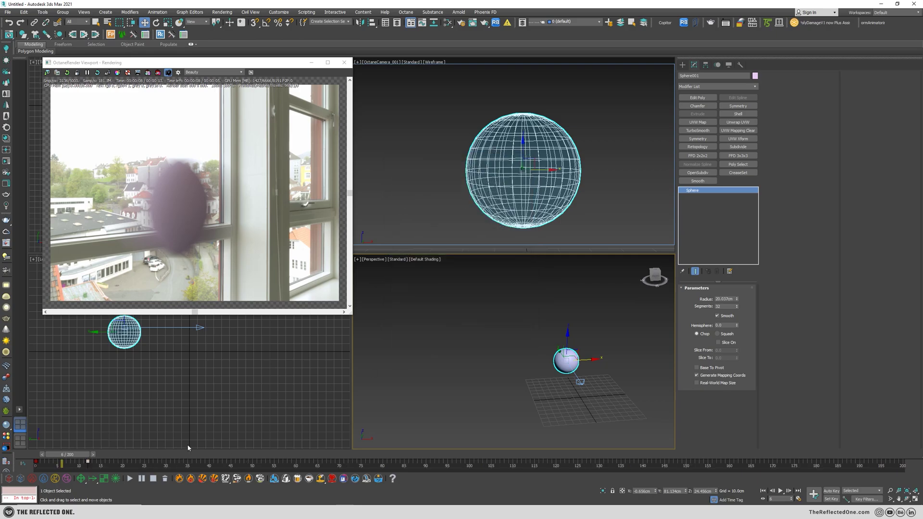
Move the sphere's last position key from frame 12 to frame 200 and play the slowed animation
{"action": "left_click_drag", "start_coordinate": [89, 462], "coordinate": [904, 454]}
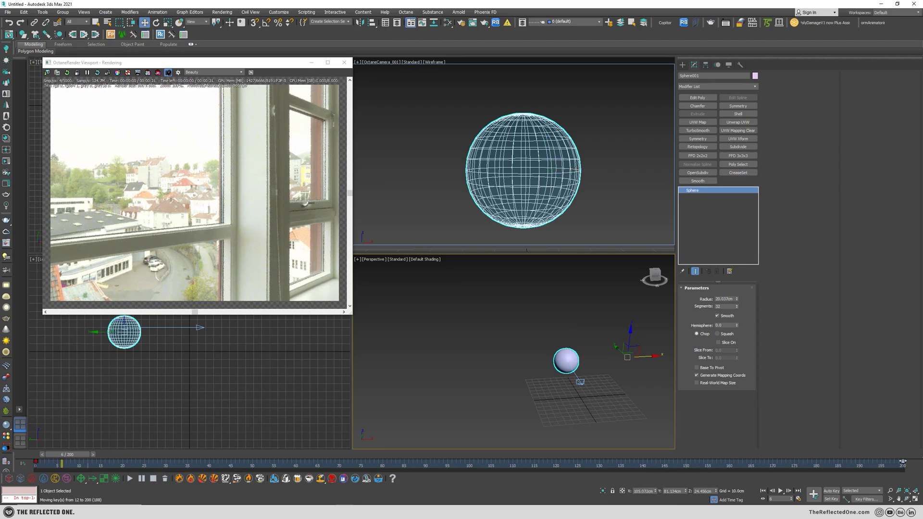
{"action": "key", "text": "/"}
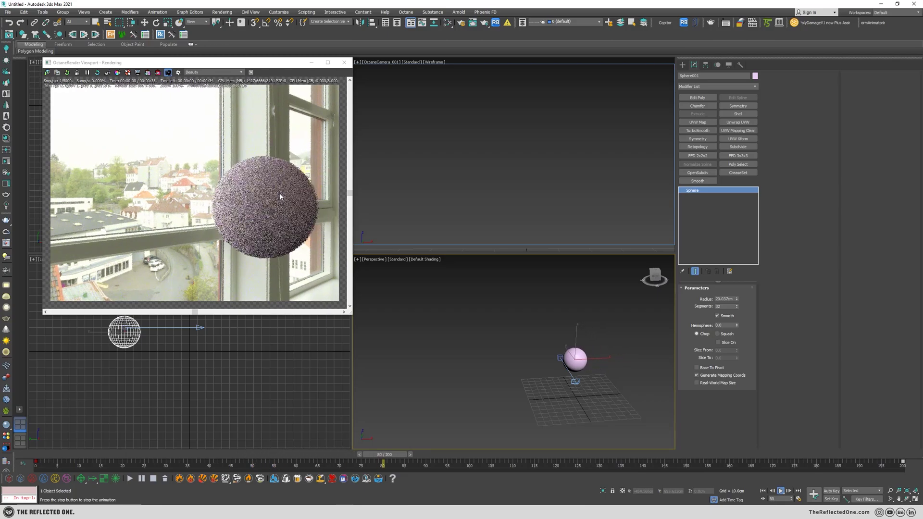
{"action": "key", "text": "/"}
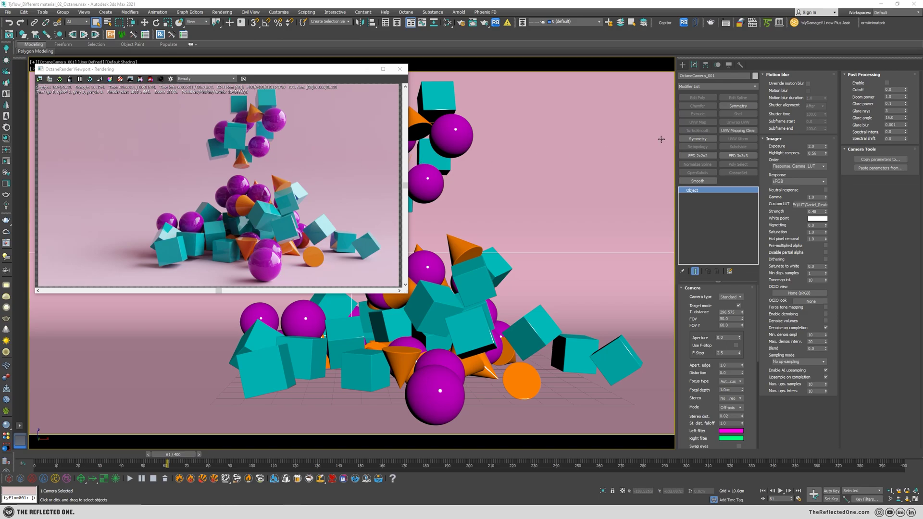
Enable Override motion blur and Motion blur on the falling-shapes scene's Octane camera, and open the tyFlow object's Octane properties
{"action": "left_click", "coordinate": [808, 83]}
{"action": "left_click", "coordinate": [808, 90]}
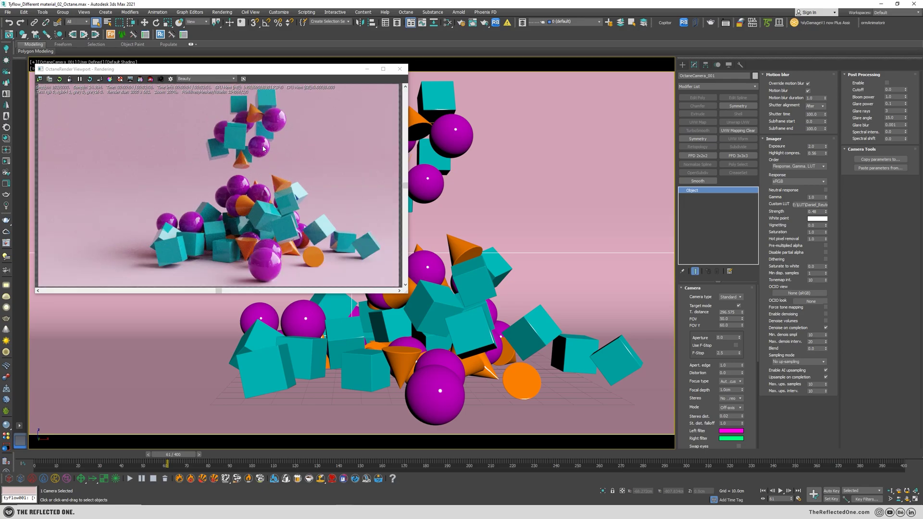
{"action": "left_click", "coordinate": [446, 112]}
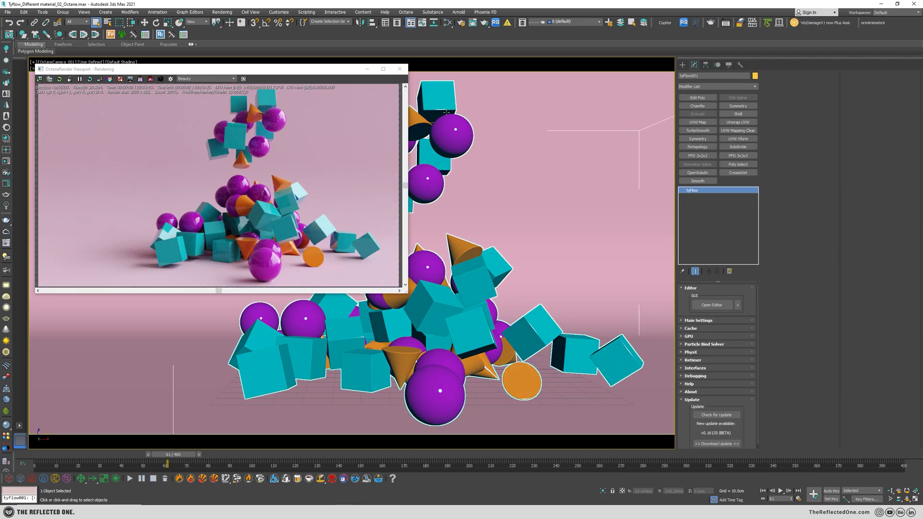
{"action": "right_click", "coordinate": [447, 112]}
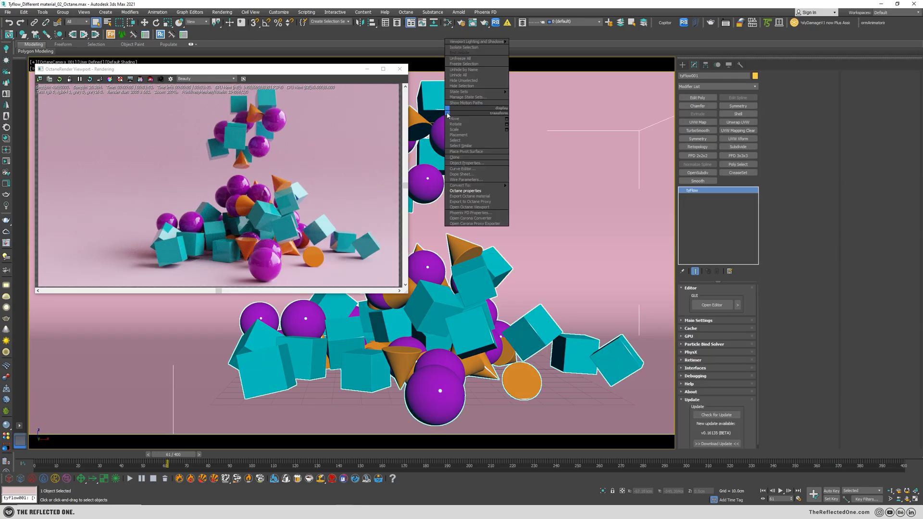
{"action": "left_click", "coordinate": [466, 191]}
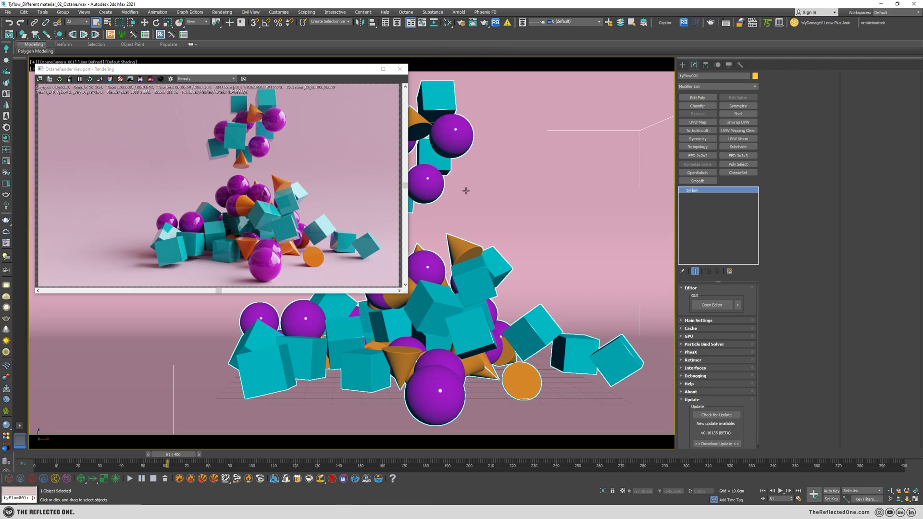
{"action": "left_click_drag", "start_coordinate": [278, 129], "coordinate": [478, 125]}
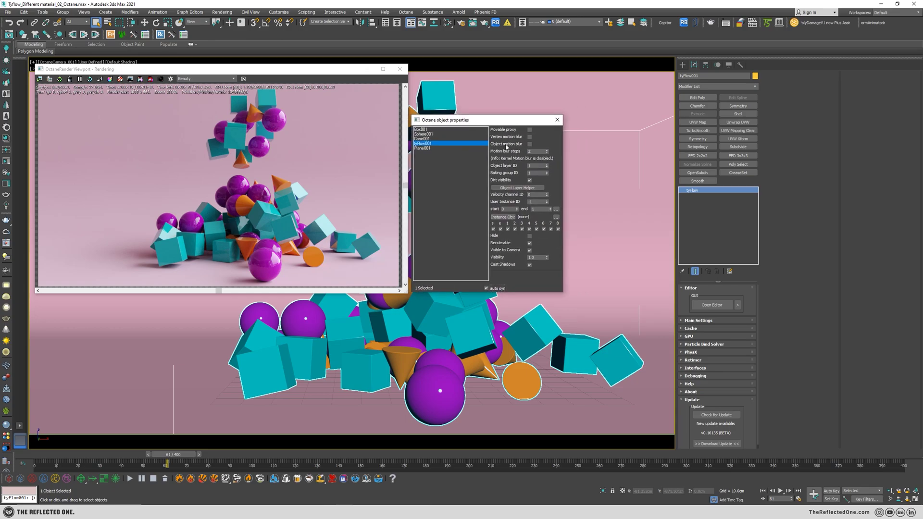
Try Object motion blur on the tyFlow object, inspect the falling shapes in the render, and use only Vertex motion blur instead
{"action": "left_click", "coordinate": [529, 144]}
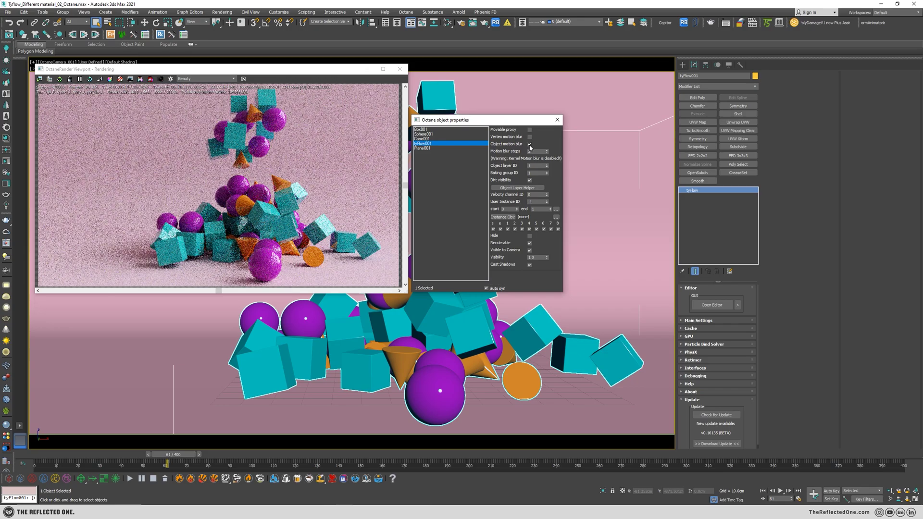
{"action": "left_click", "coordinate": [259, 135]}
{"action": "scroll", "coordinate": [262, 144], "scroll_direction": "up", "scroll_amount": 2}
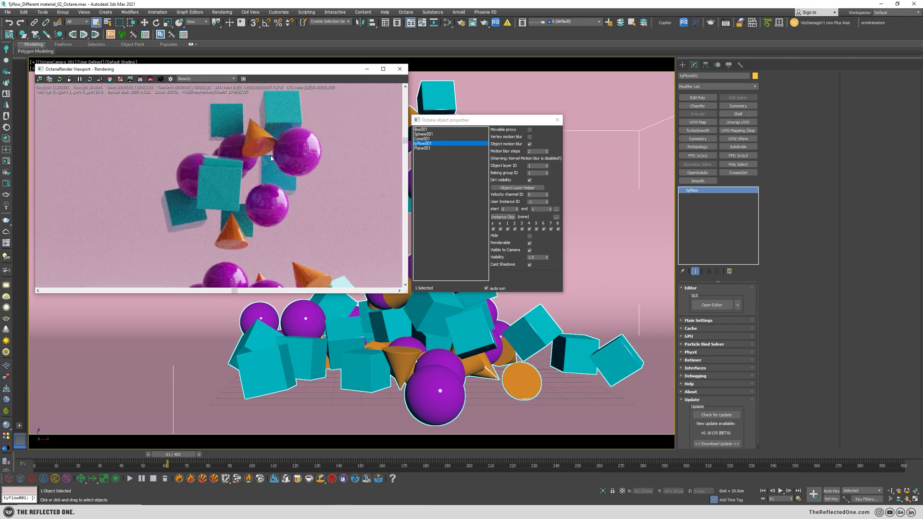
{"action": "scroll", "coordinate": [272, 159], "scroll_direction": "down", "scroll_amount": 2}
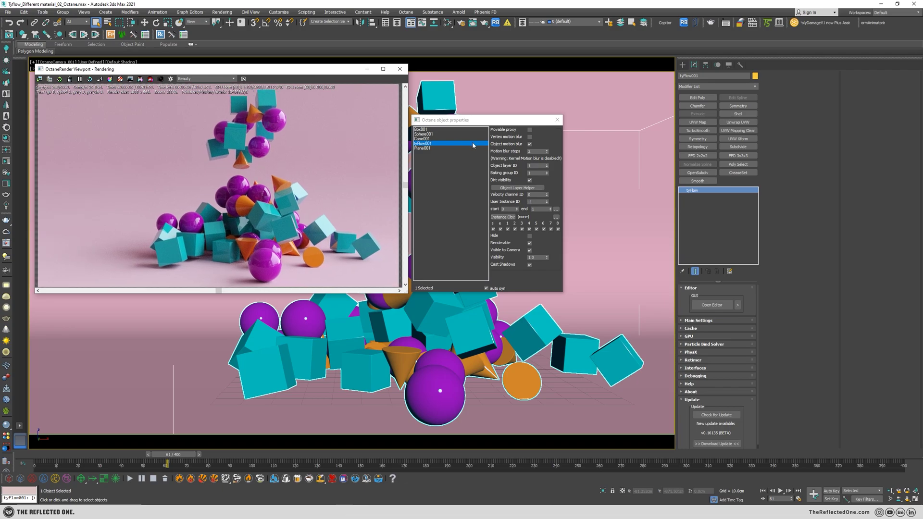
{"action": "left_click", "coordinate": [529, 137]}
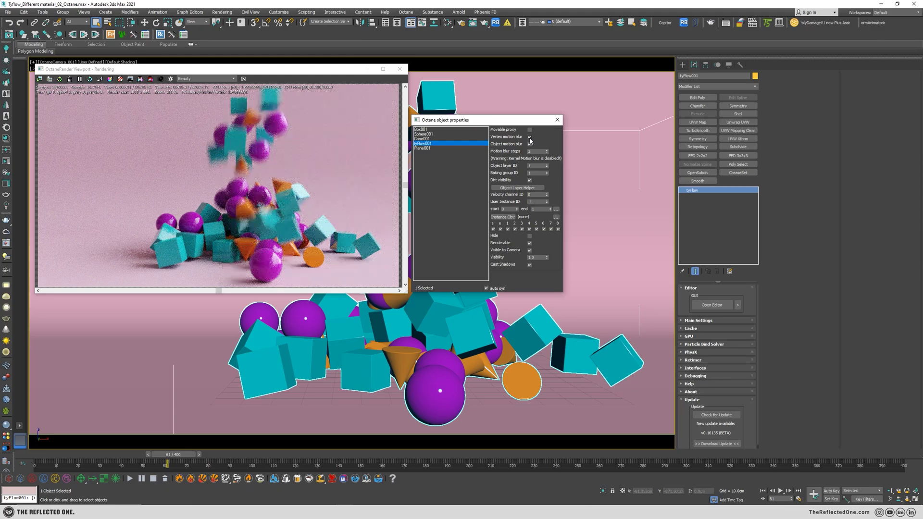
{"action": "left_click", "coordinate": [530, 144]}
Move the render window clear of the viewport label, select the Octane camera and lower its motion blur duration
{"action": "left_click_drag", "start_coordinate": [70, 64], "coordinate": [68, 73]}
{"action": "left_click", "coordinate": [58, 63]}
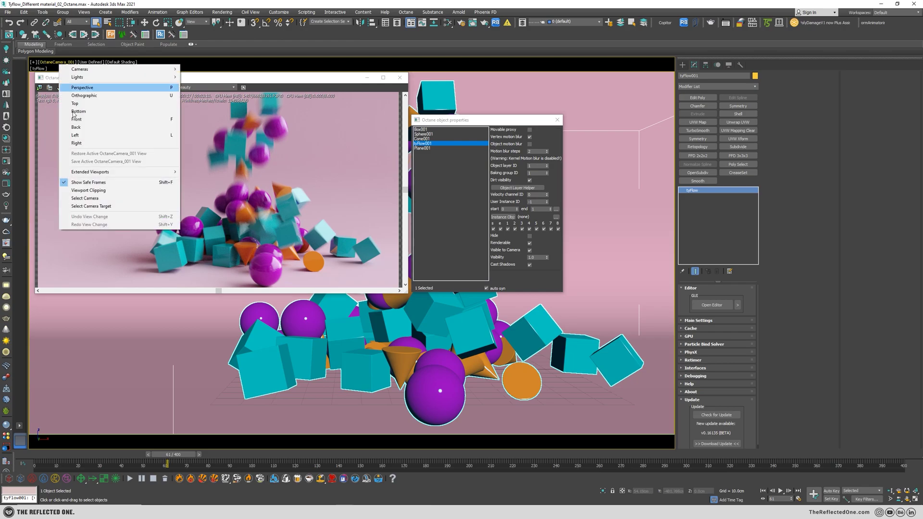
{"action": "left_click", "coordinate": [86, 199]}
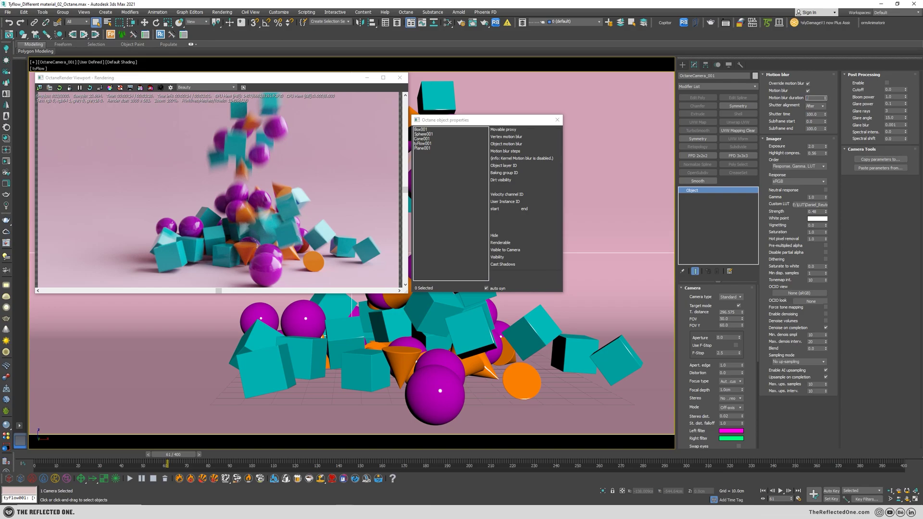
{"action": "key", "text": "Return"}
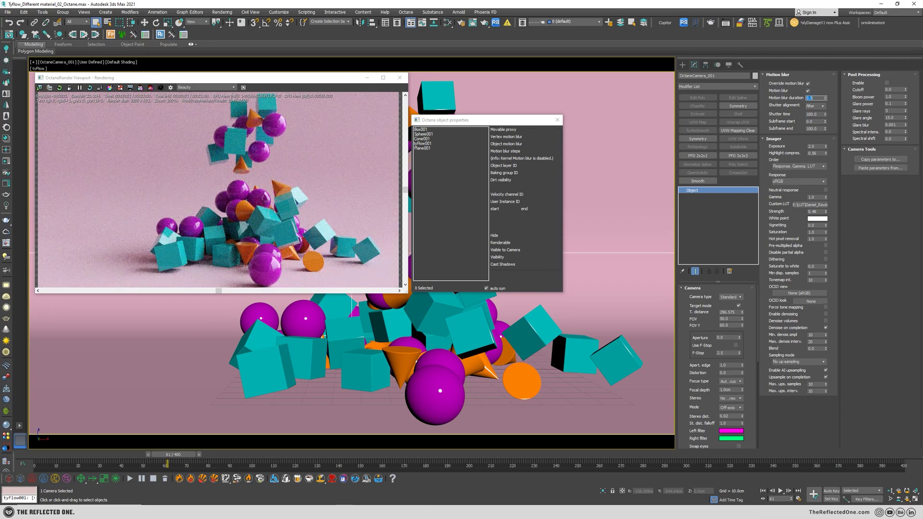